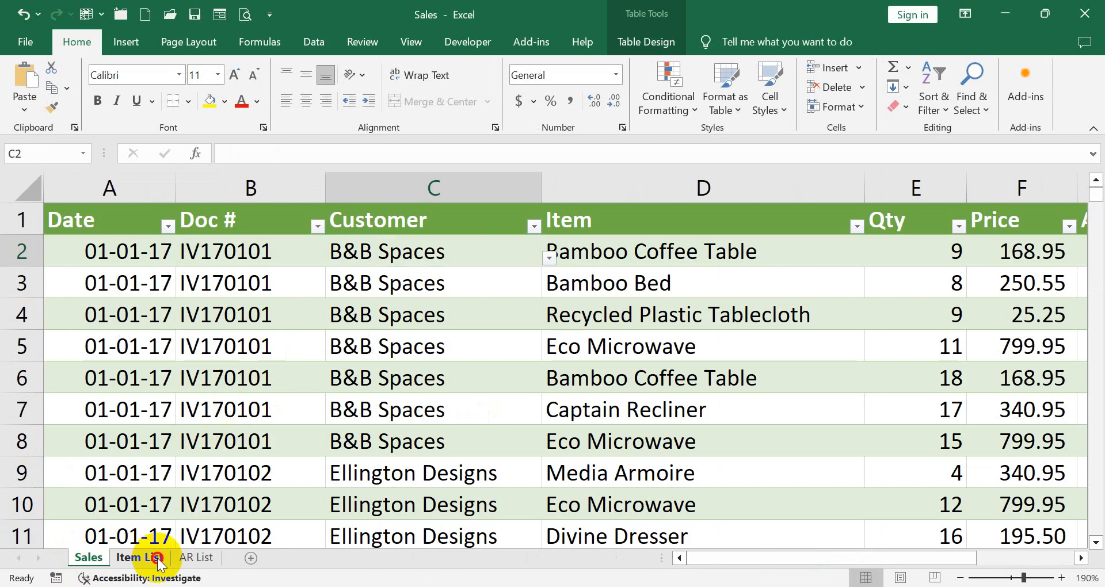
Step: Look over the AR List and Sales sheets of the Sales workbook, and switch to the Tik Tok Excel workbook
left_click(195, 557)
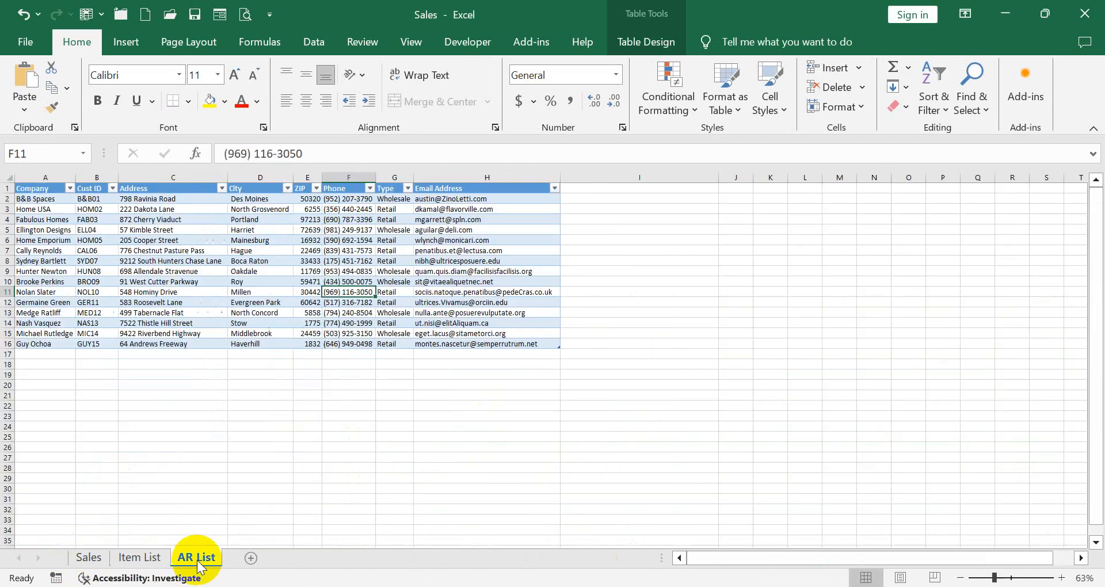
left_click(91, 559)
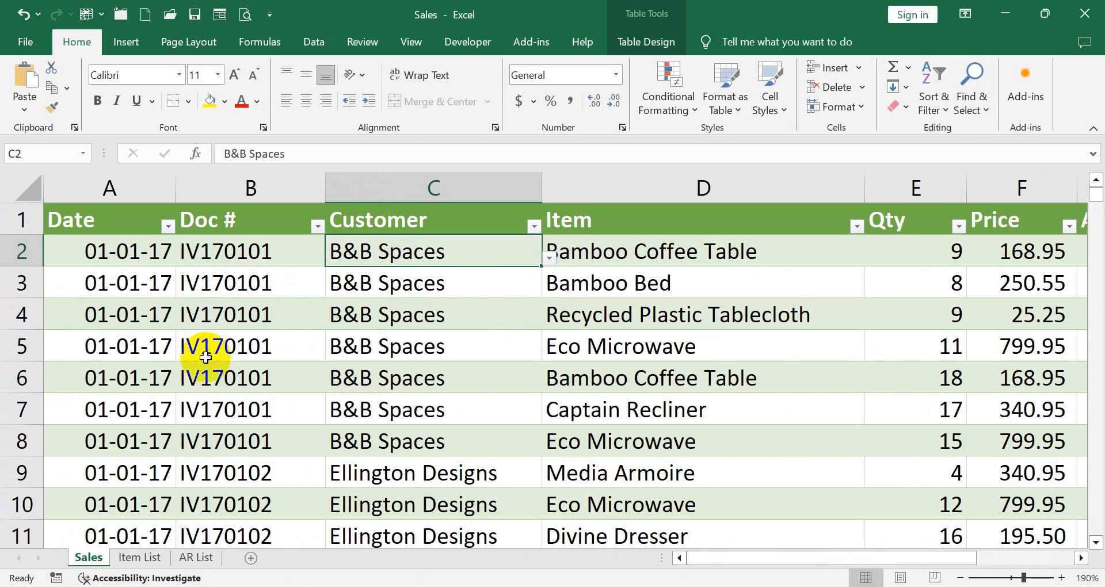
left_click(1006, 12)
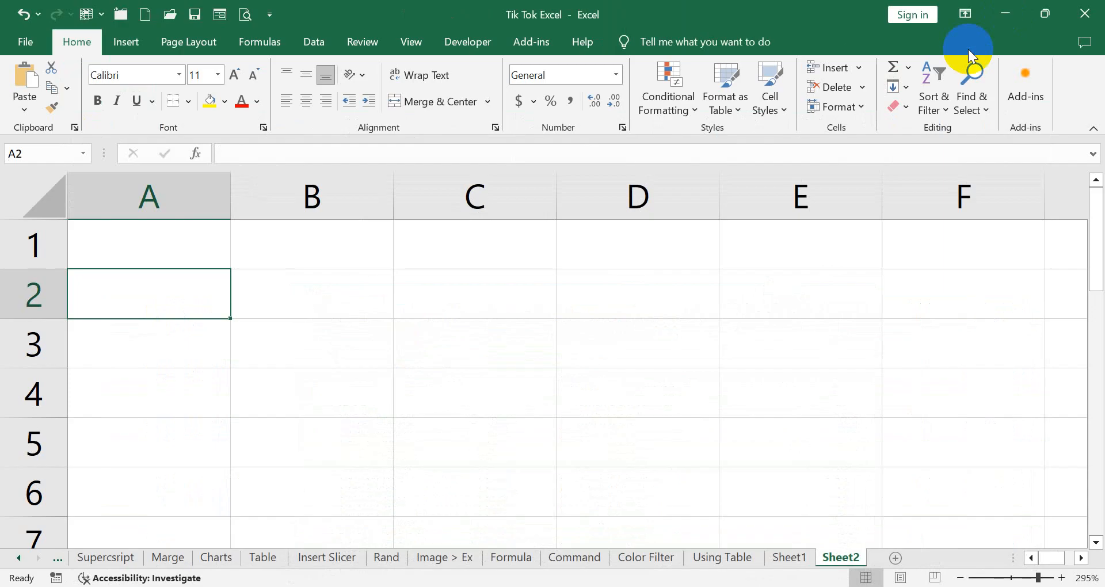
Step: Rename the Sheet2 worksheet to "Sale" and select its cell A1
double_click(845, 557)
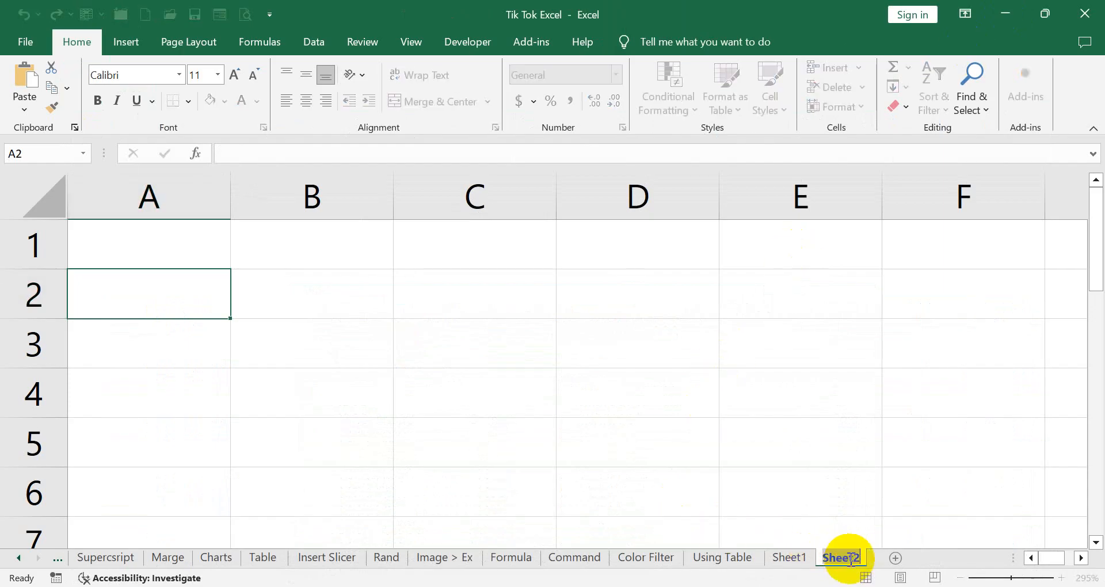
key("BackSpace")
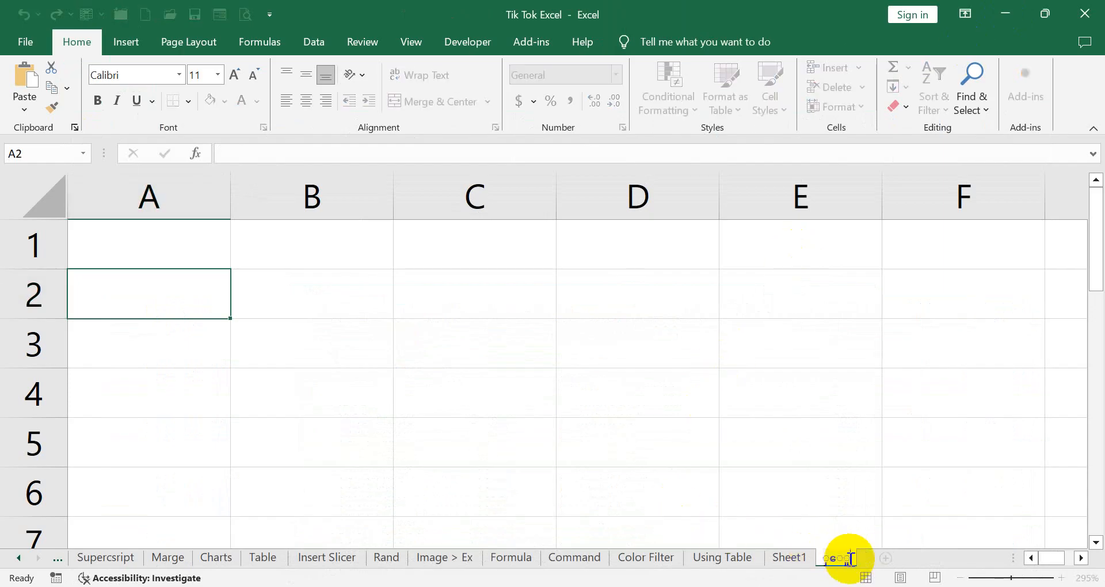
key("ctrl+shift+m")
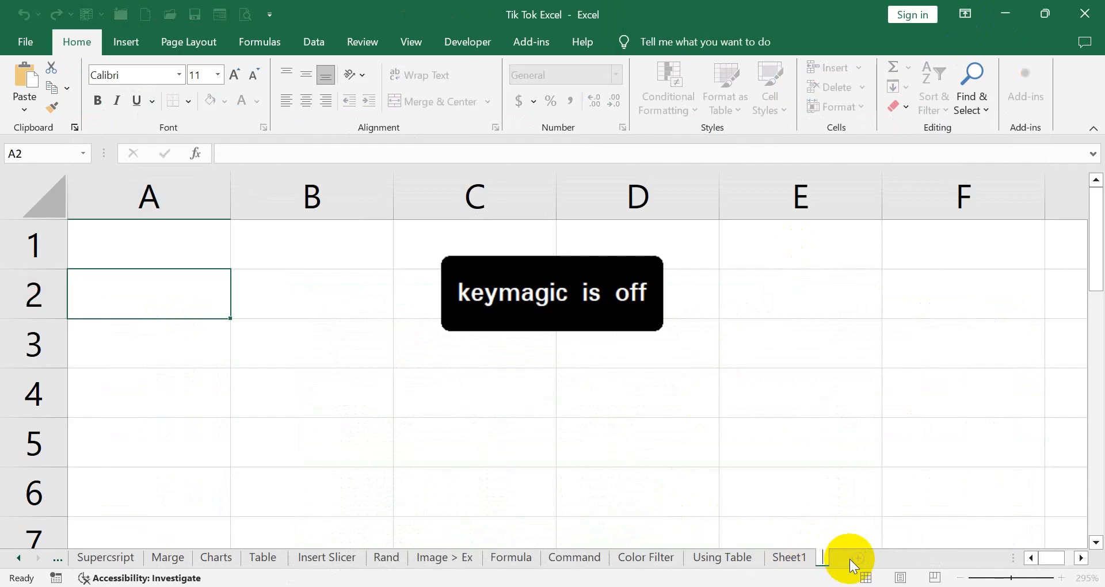
key("ctrl+shift+m")
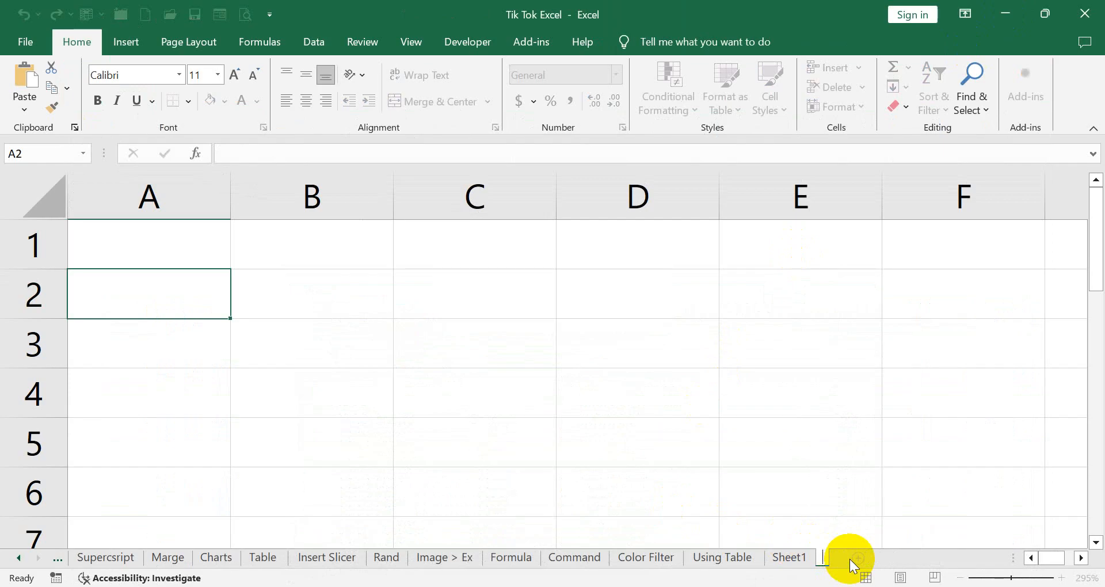
key("ctrl+shift+m")
type("Sale")
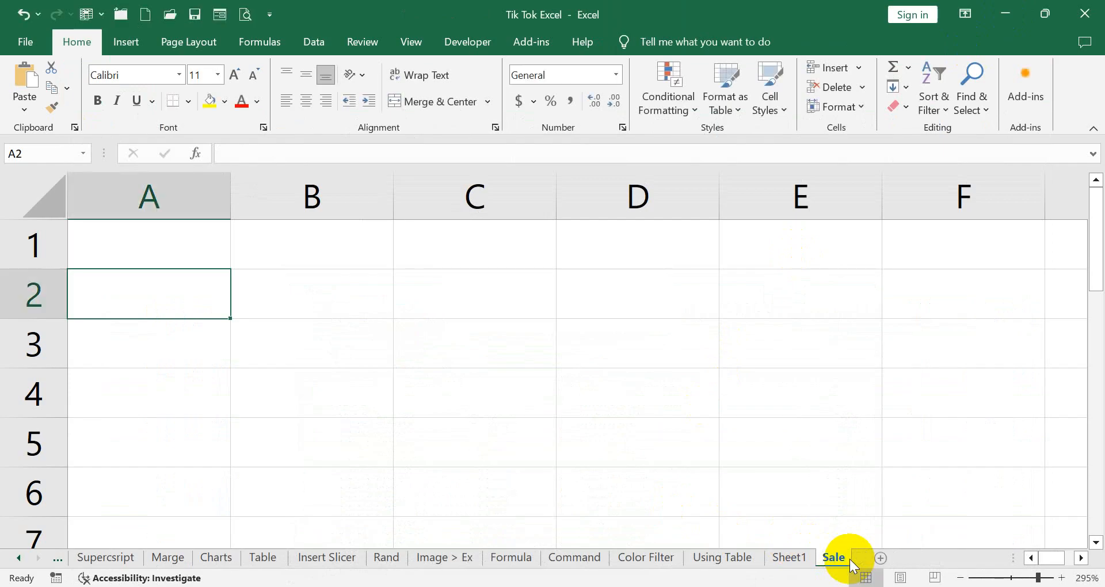
key("Return")
left_click(158, 244)
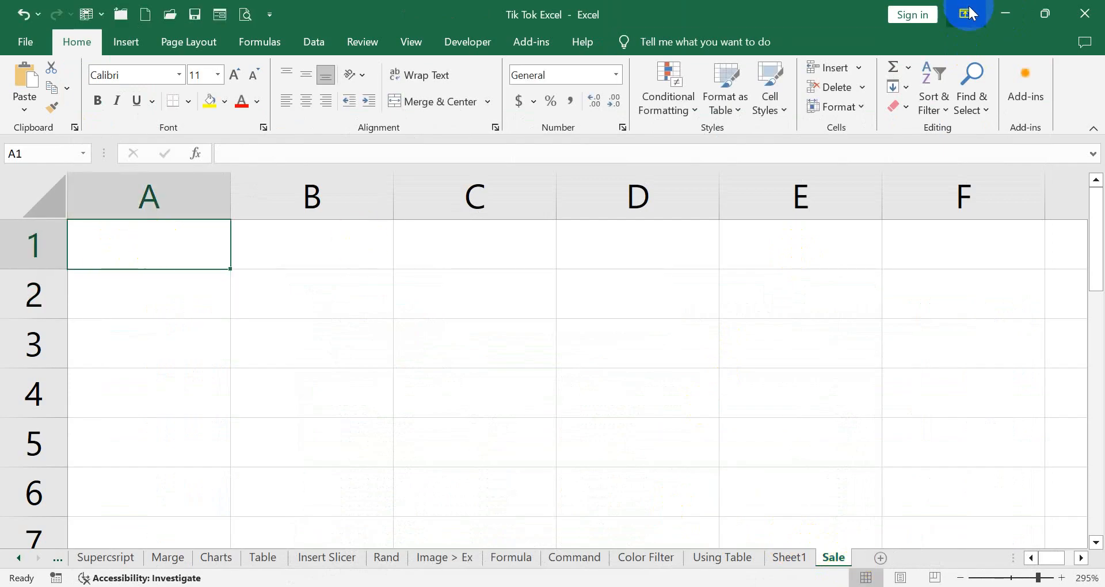
Step: Locate the Sales workbook file on the desktop and return to the Tik Tok Excel workbook
left_click(993, 12)
left_click(618, 52)
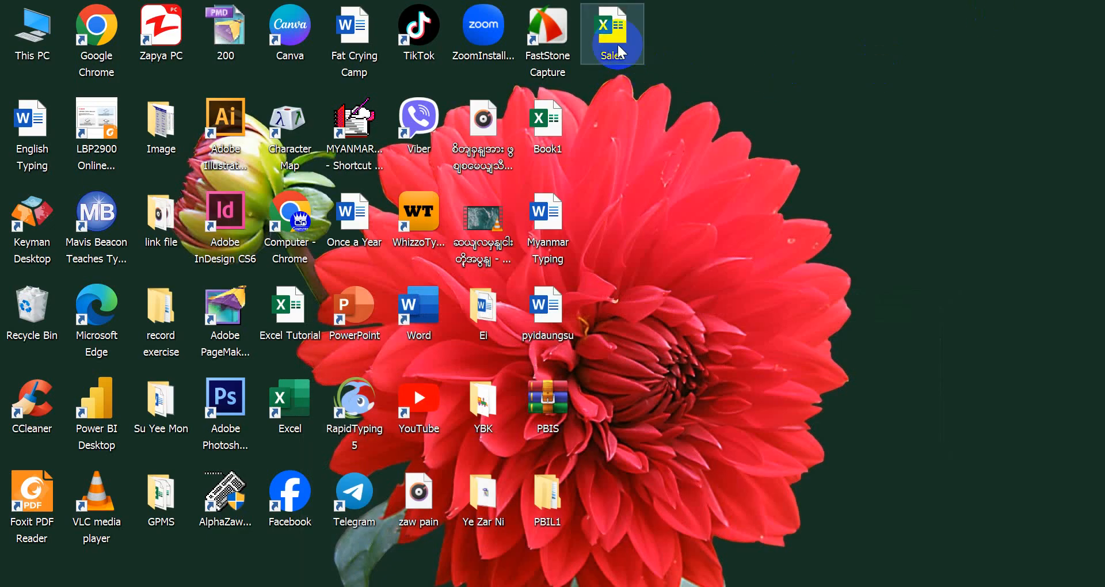
left_click(562, 562)
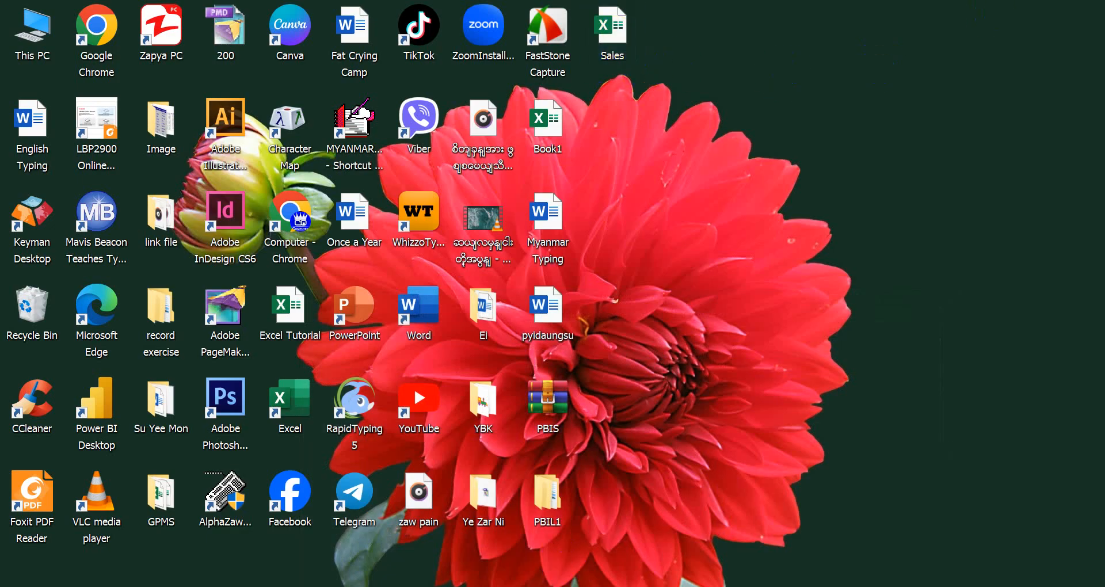
key("ctrl+alt+Tab")
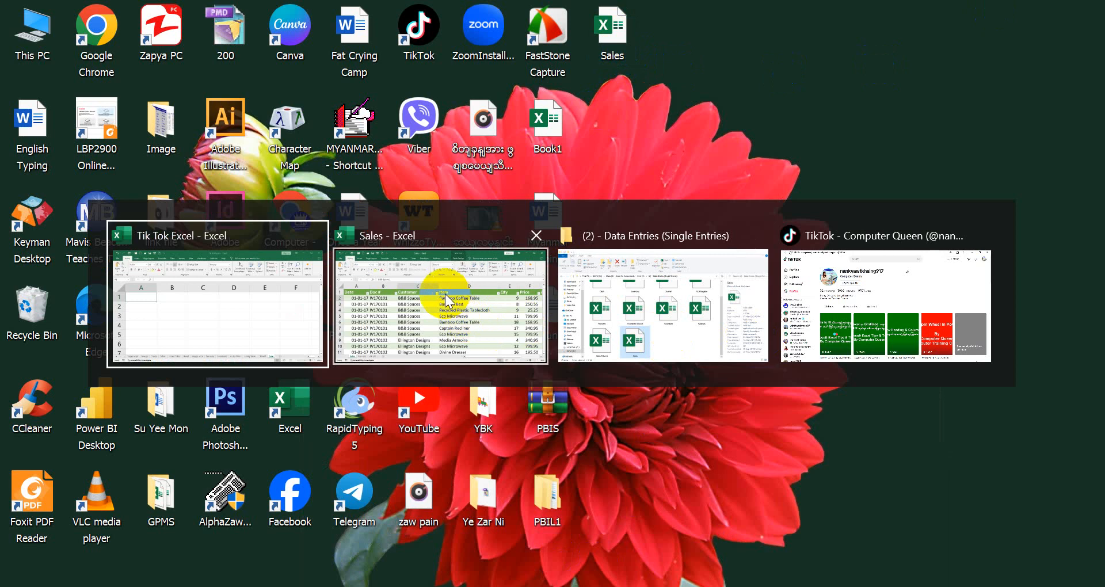
left_click(231, 278)
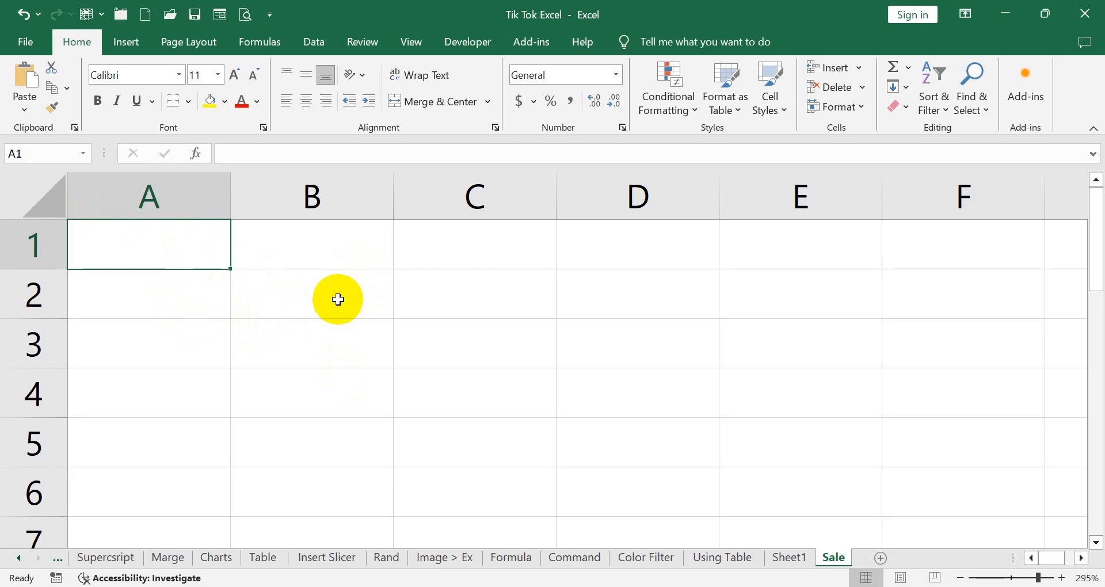
Step: Start a legacy Microsoft Query import with Excel Files as the data source, using the Query Wizard
left_click(319, 50)
left_click(30, 112)
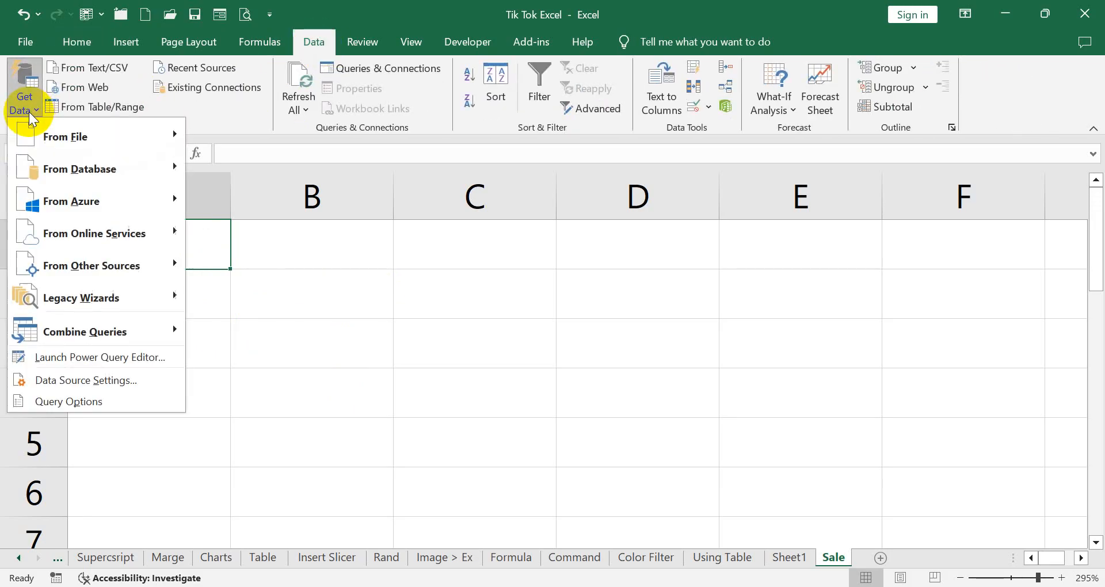
mouse_move(41, 299)
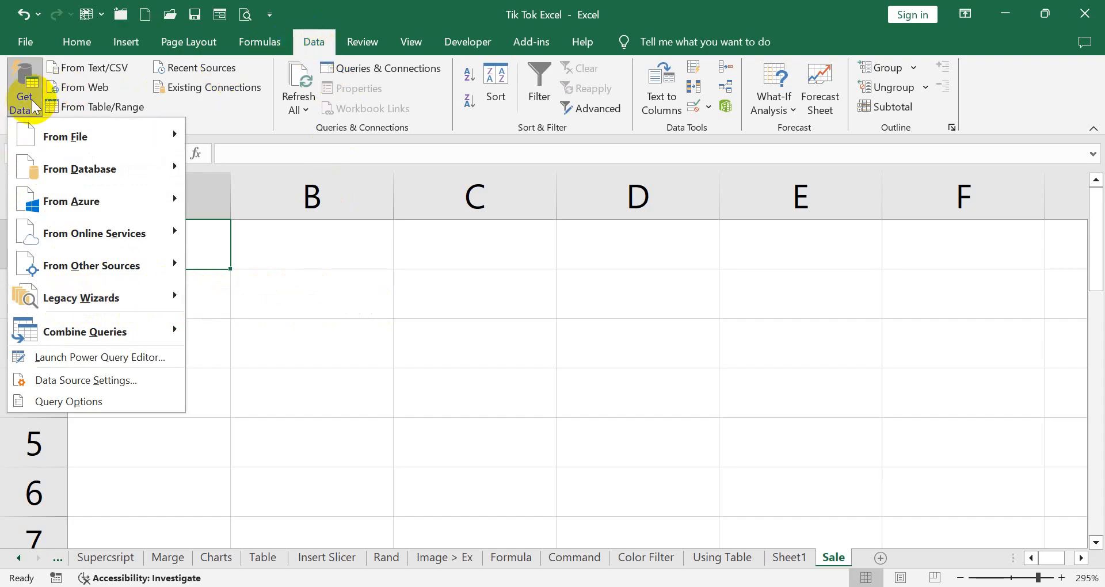
mouse_move(177, 304)
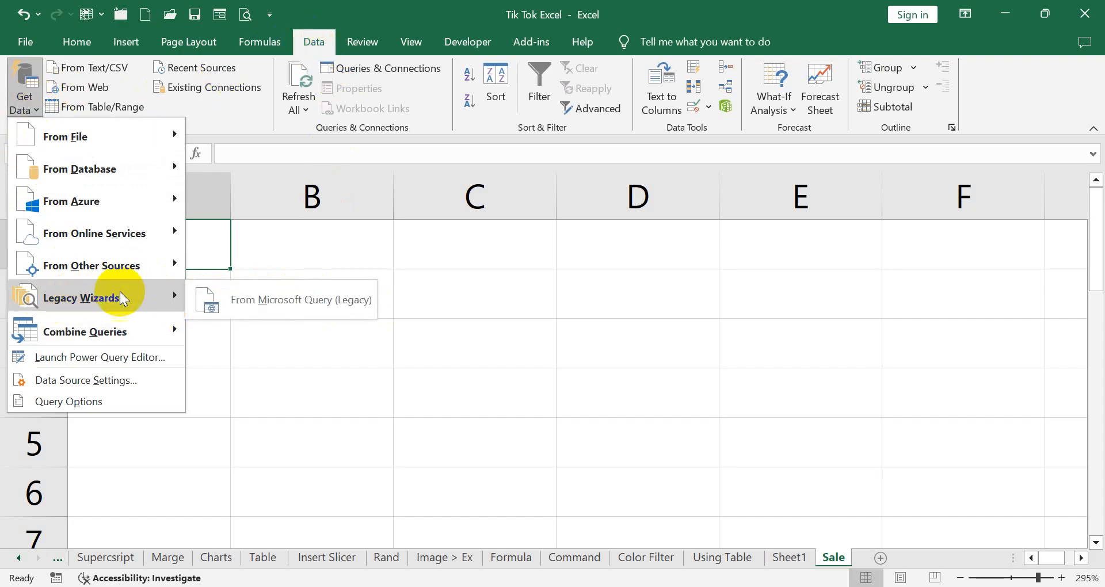
mouse_move(144, 330)
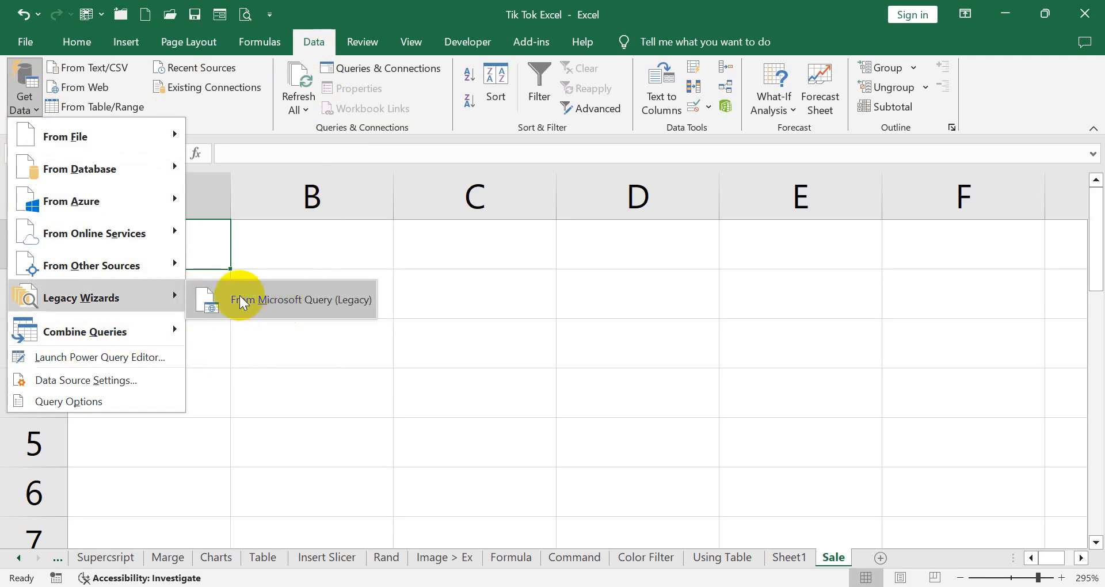
left_click(341, 301)
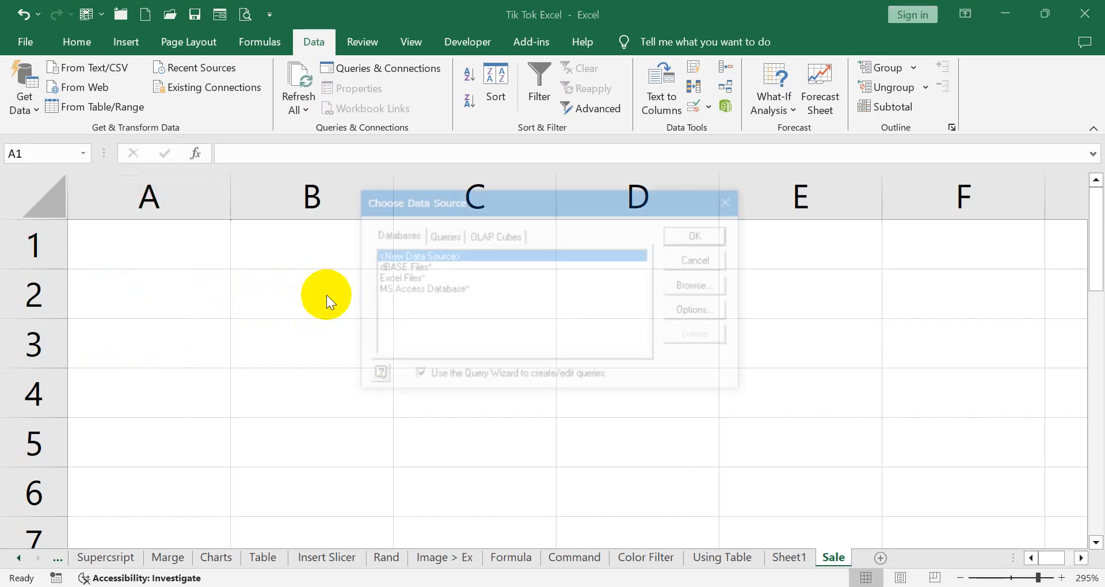
left_click(402, 279)
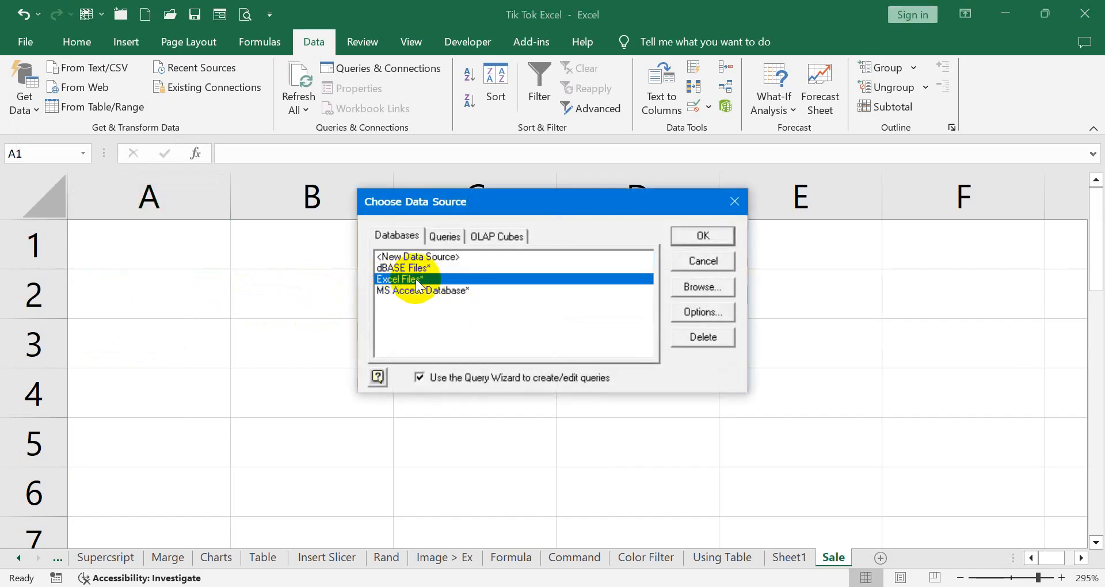
left_click(724, 233)
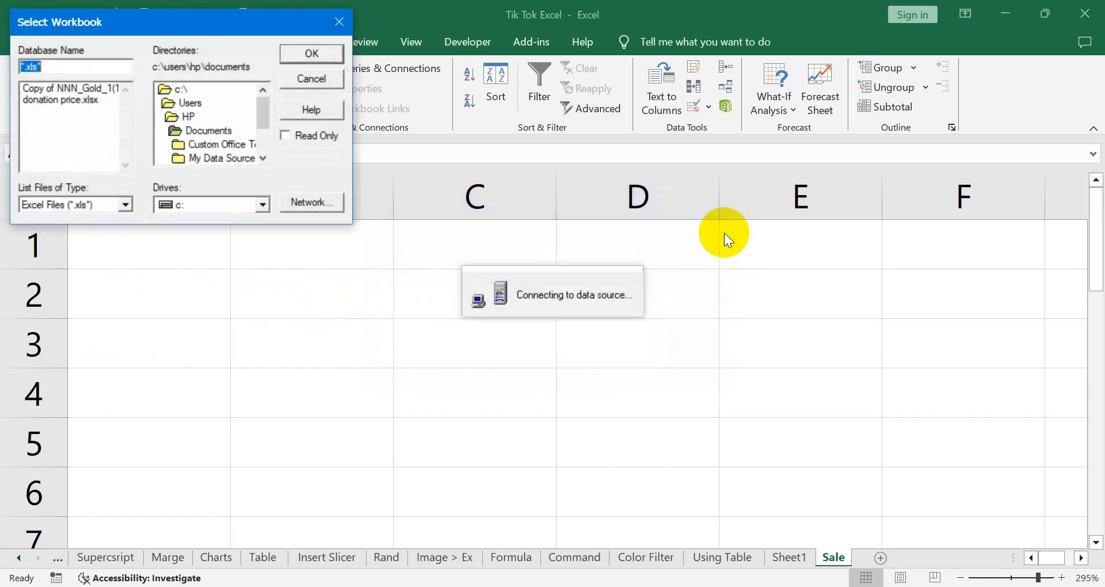
Step: Choose Sales.xlsx from the user's Desktop folder on drive C as the workbook to query
left_click_drag(184, 19, 486, 138)
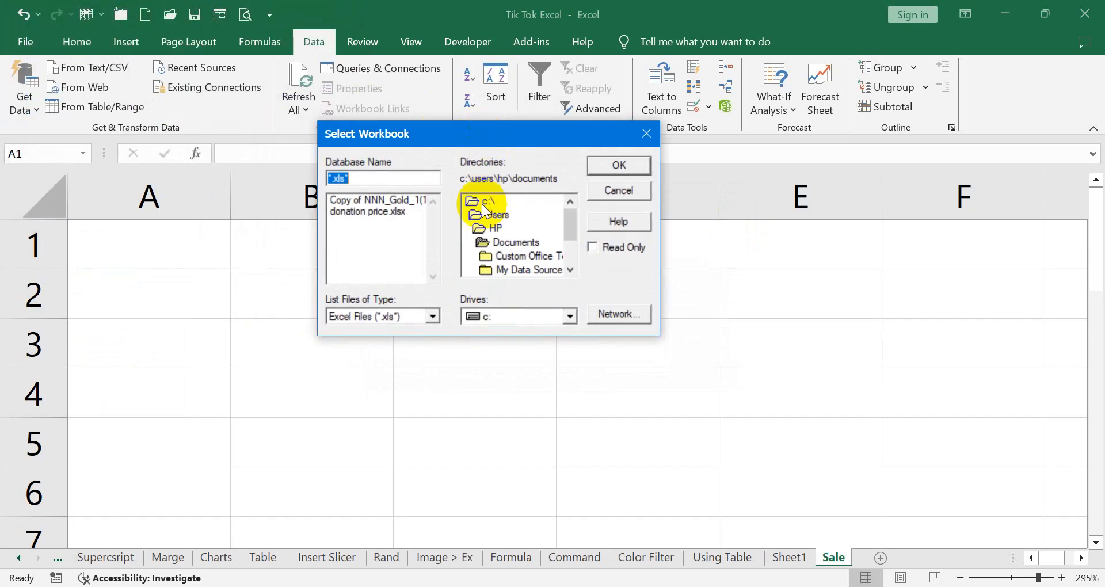
left_click(486, 315)
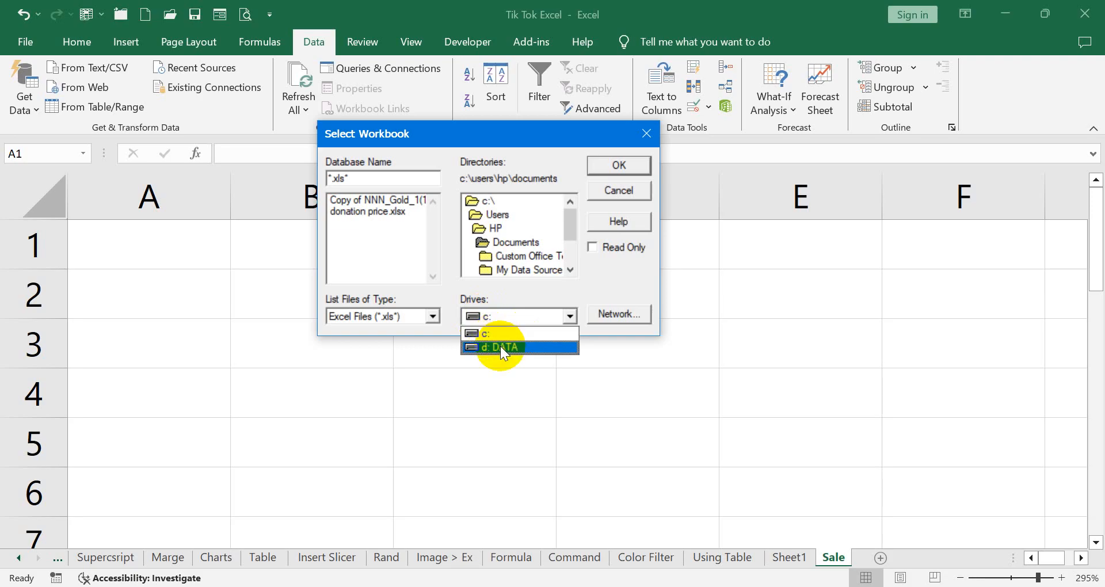
left_click(497, 333)
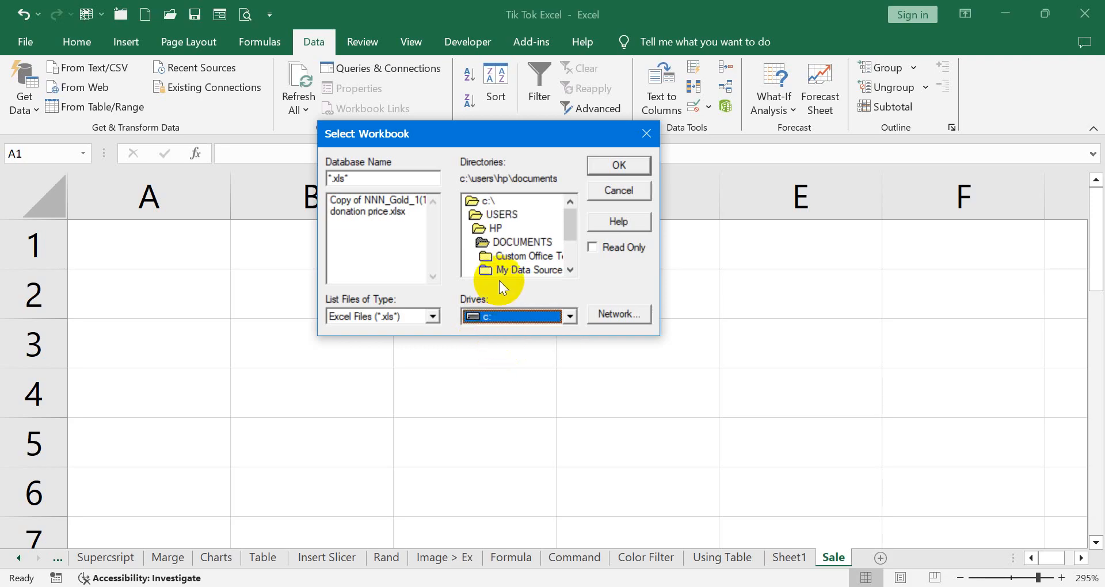
left_click(496, 215)
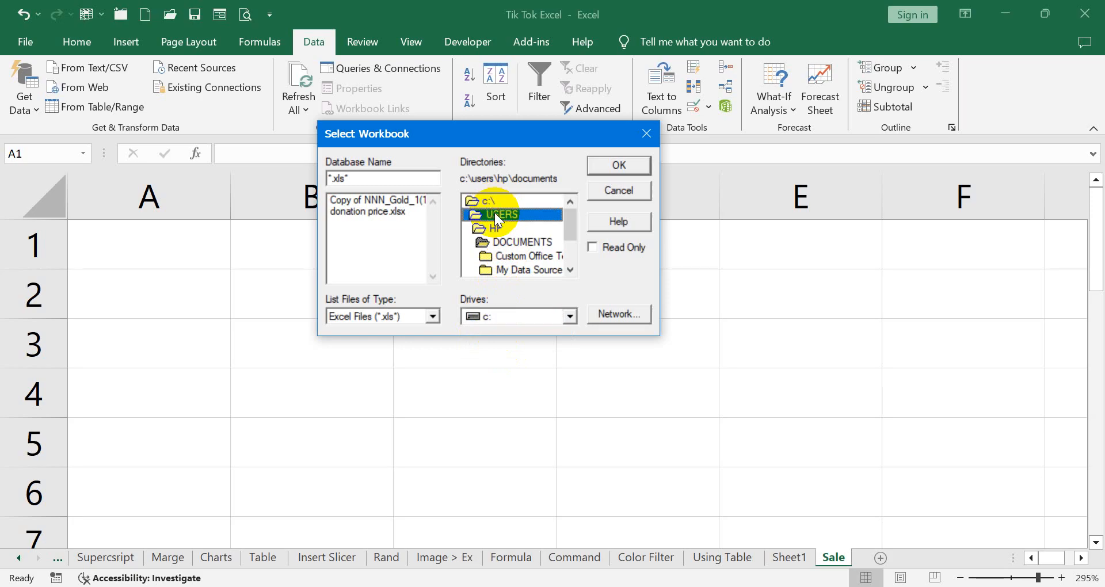
double_click(495, 213)
double_click(494, 231)
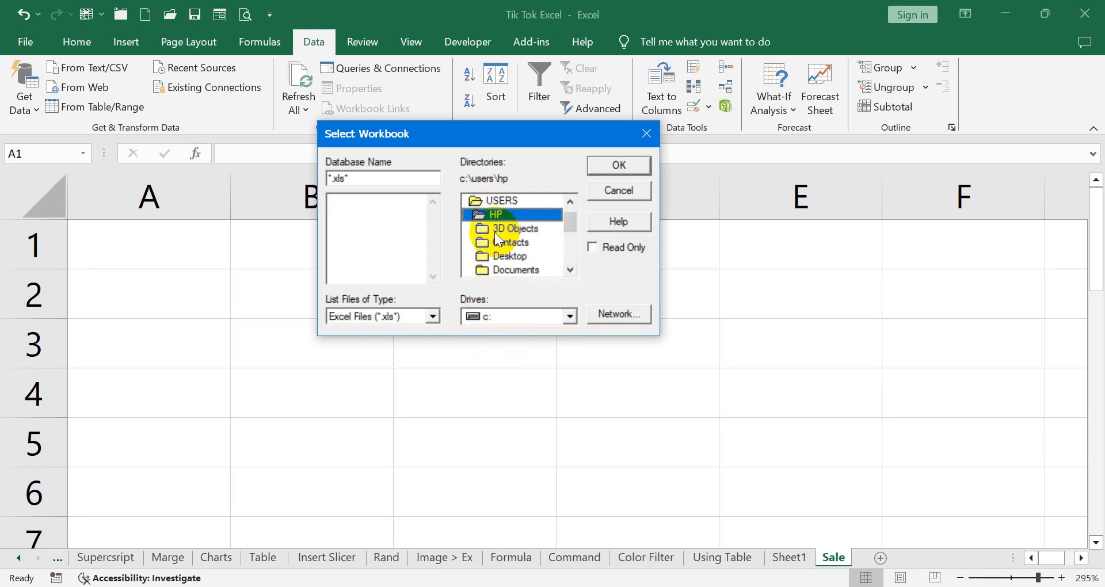
double_click(506, 253)
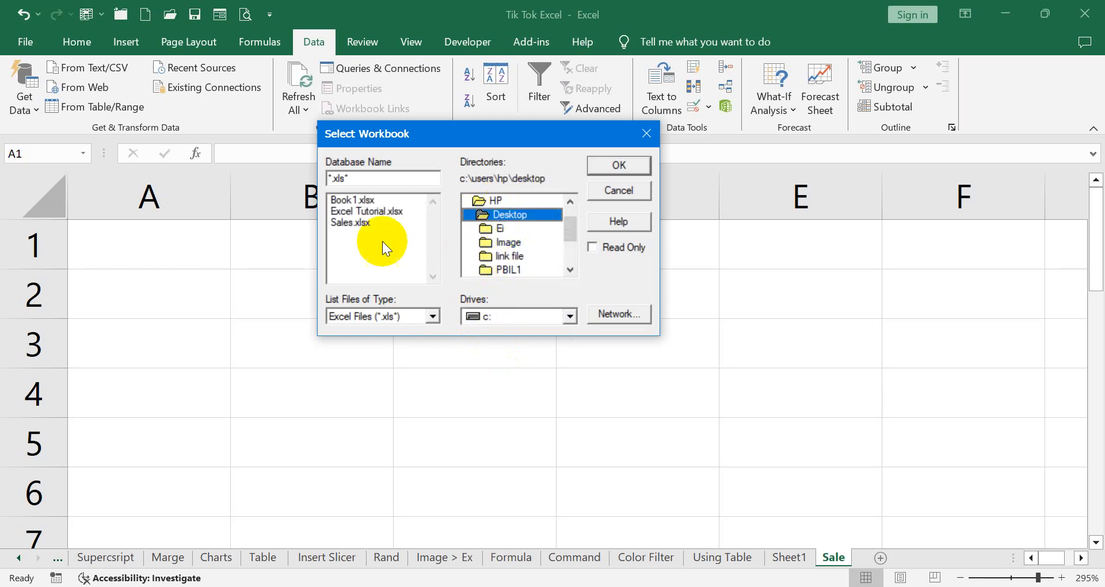
left_click(349, 222)
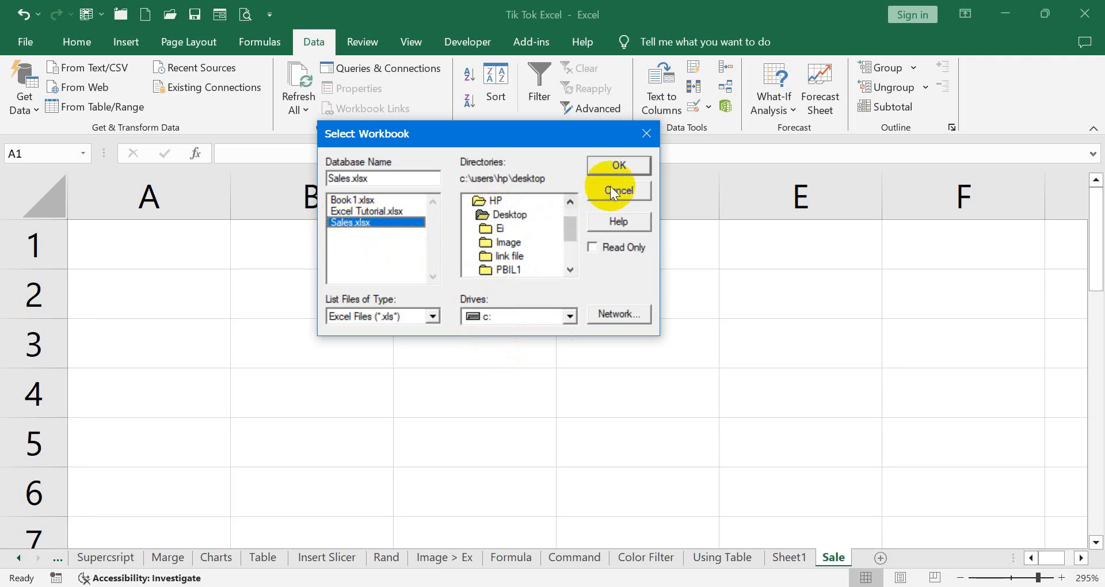
left_click(620, 166)
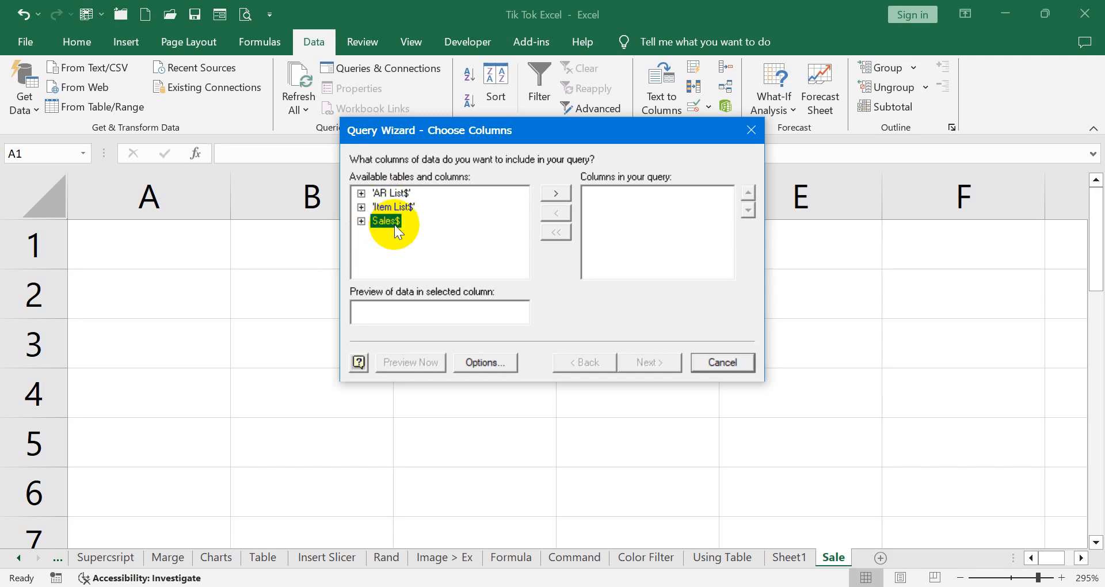
Step: Examine the columns of the Sales$ table and add all of them, from Date to Amount, to the query
left_click(361, 221)
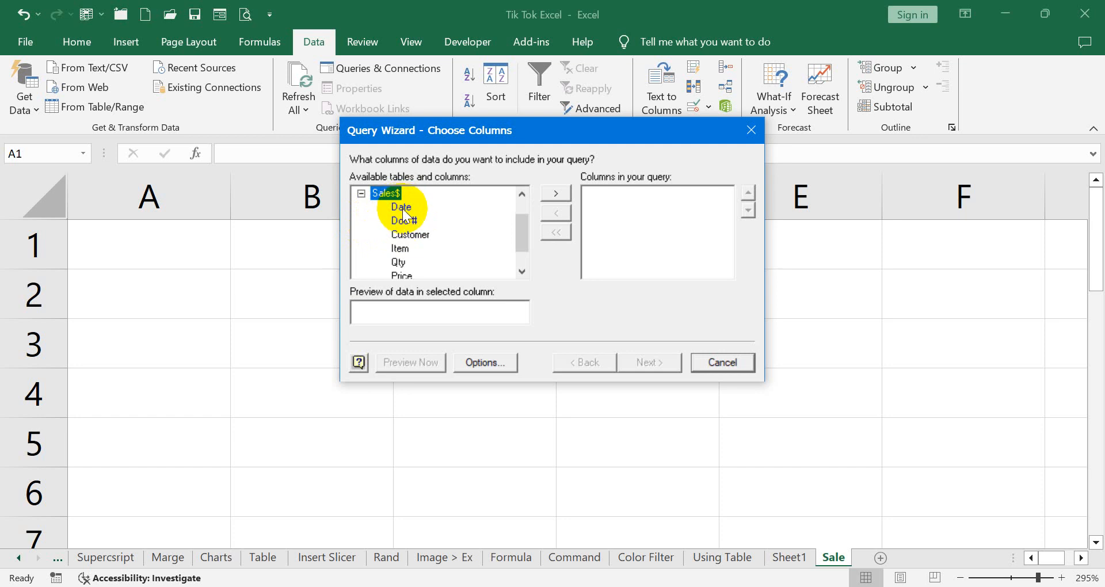
left_click(362, 194)
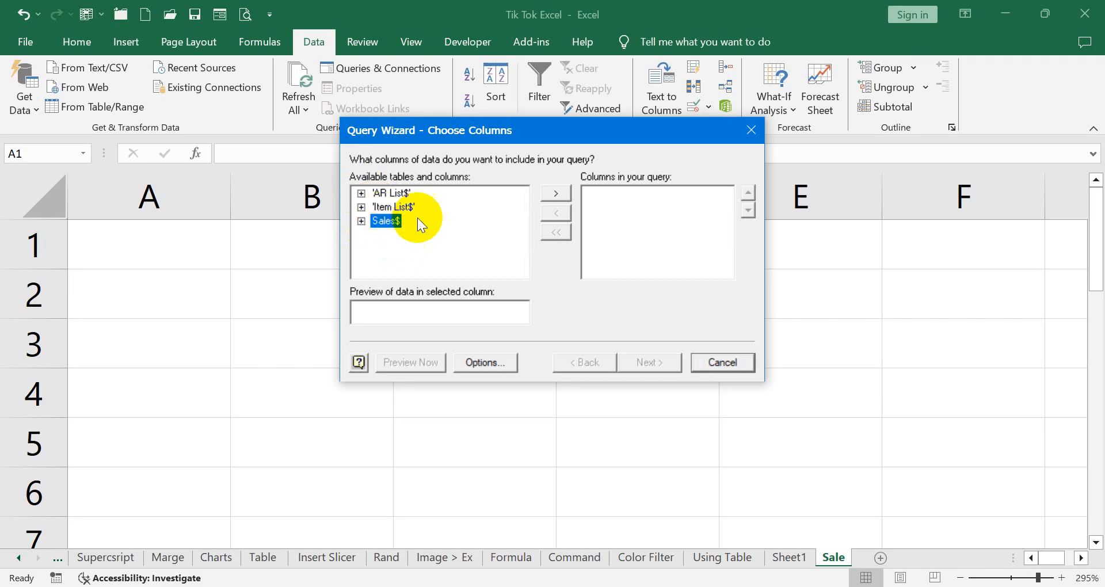
left_click(557, 195)
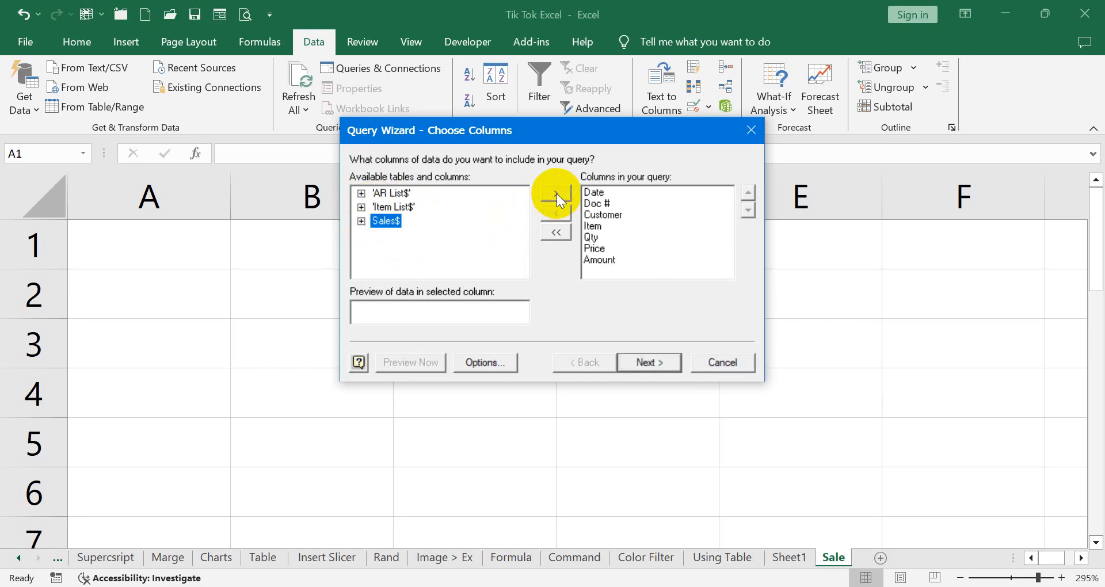
Step: Finish the Query Wizard without filtering or sorting, with the data returned to Microsoft Excel
left_click(655, 363)
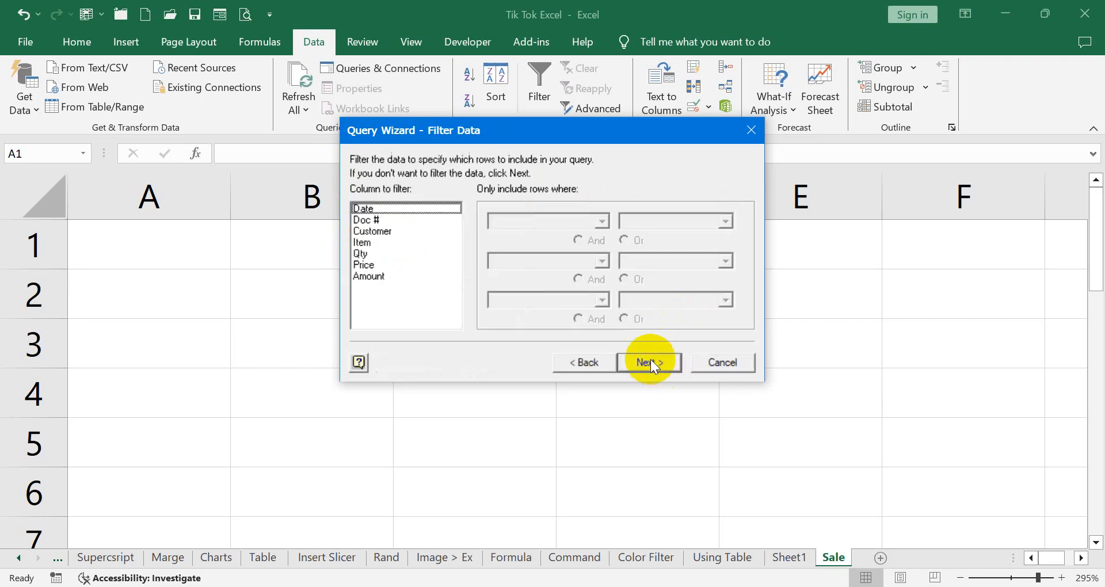
left_click(650, 362)
left_click(650, 361)
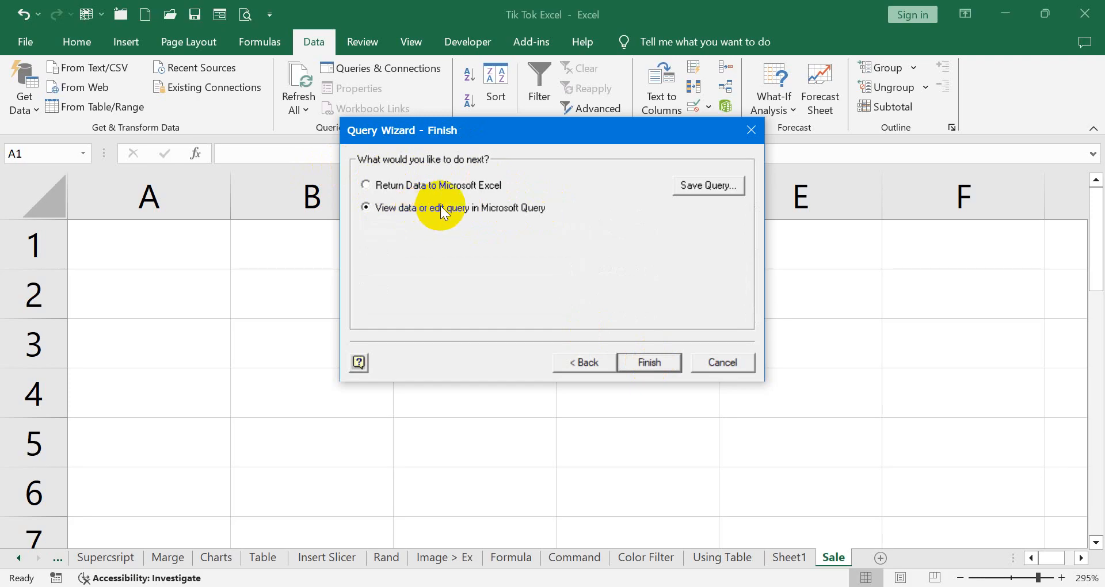
left_click(398, 188)
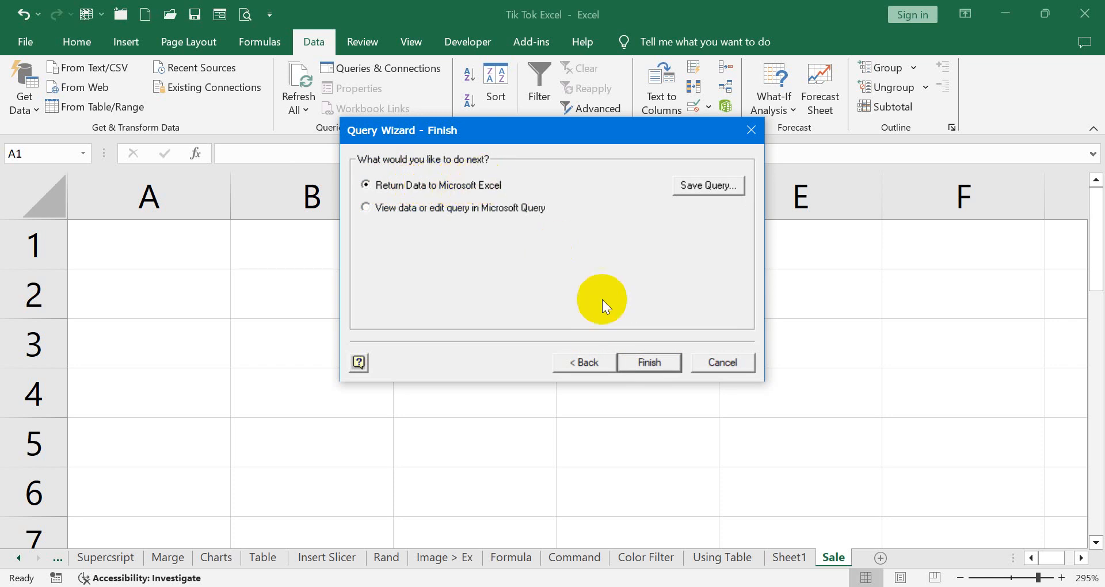
left_click(650, 352)
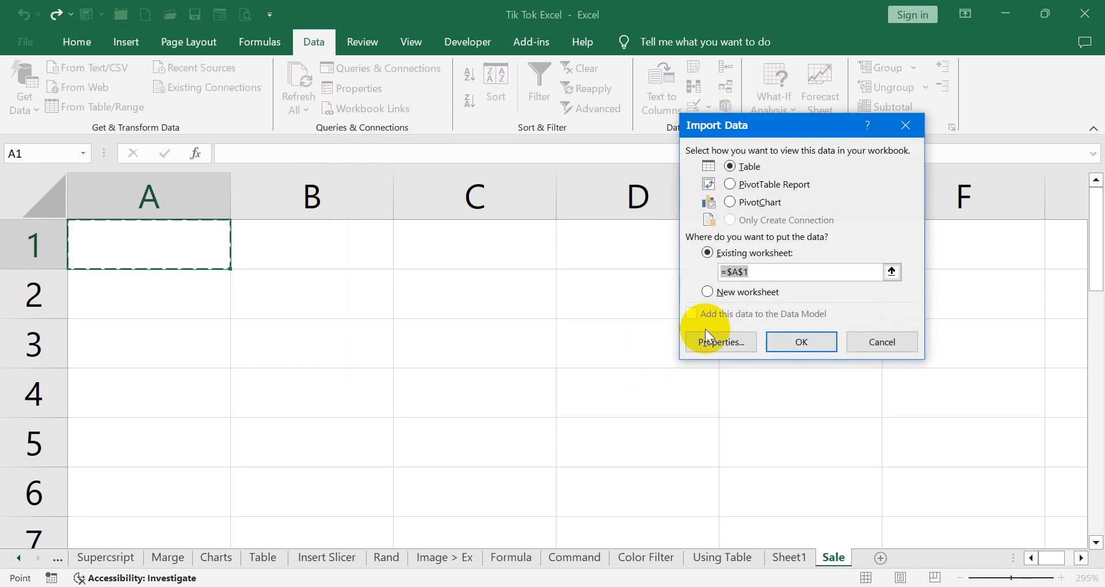
Step: Compare the import view options and choose to place the data as a table in the existing worksheet at cell A1
left_click(747, 168)
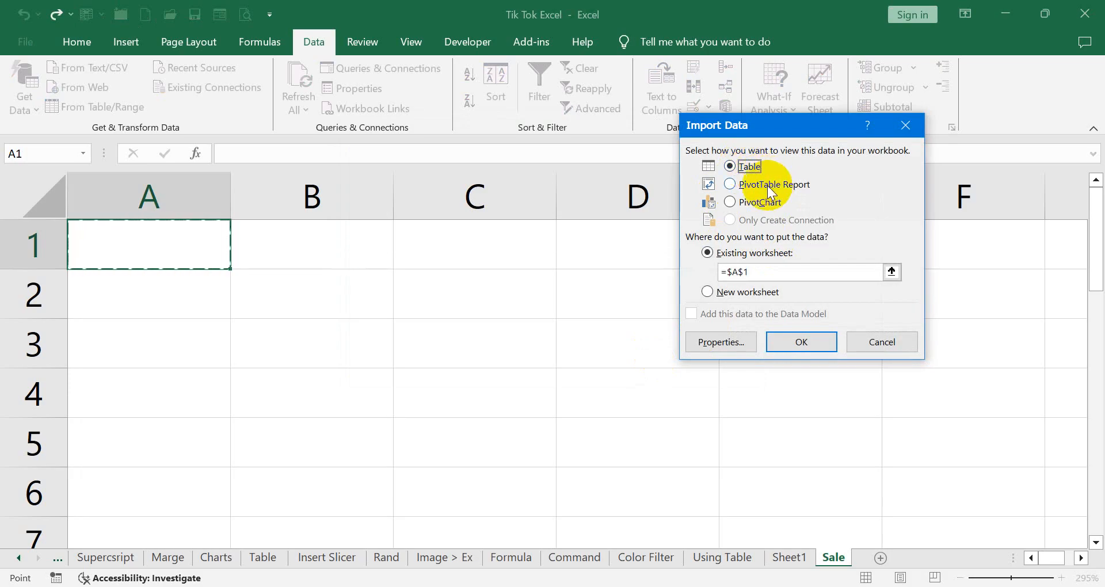
left_click(768, 187)
left_click(760, 203)
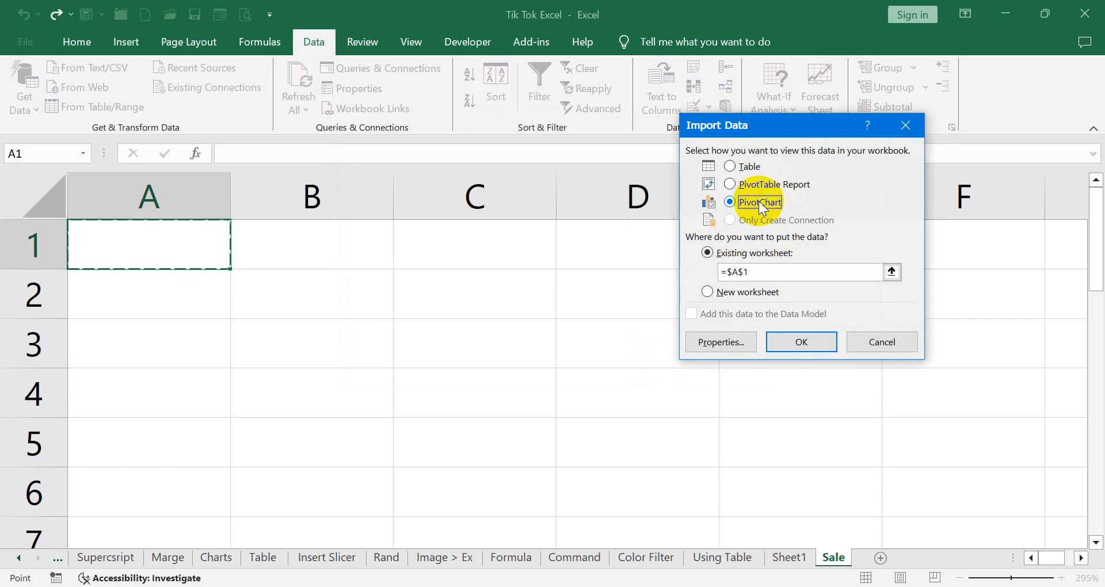
left_click(738, 168)
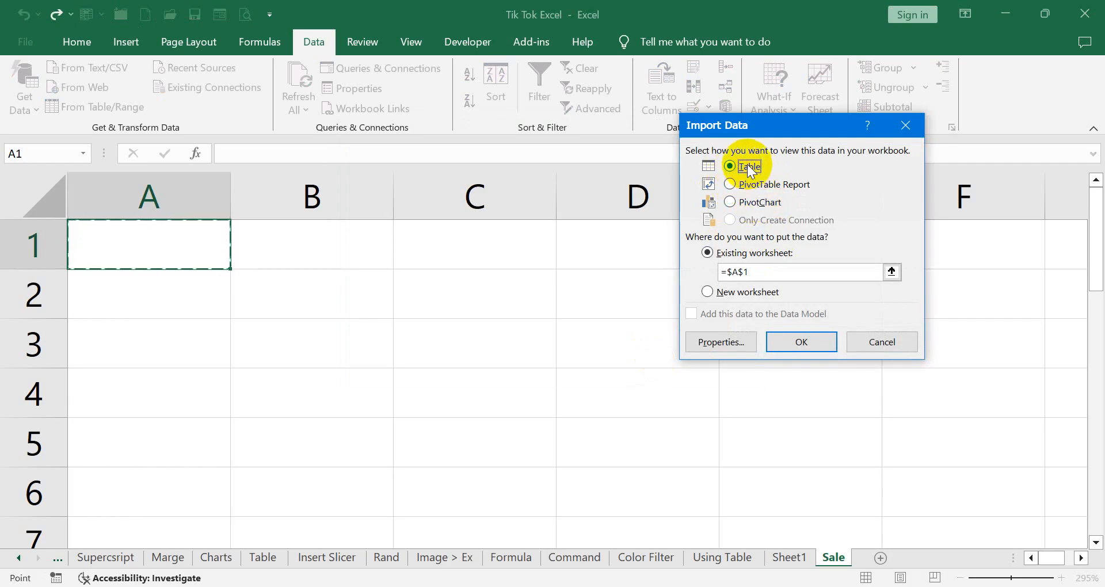
left_click(748, 273)
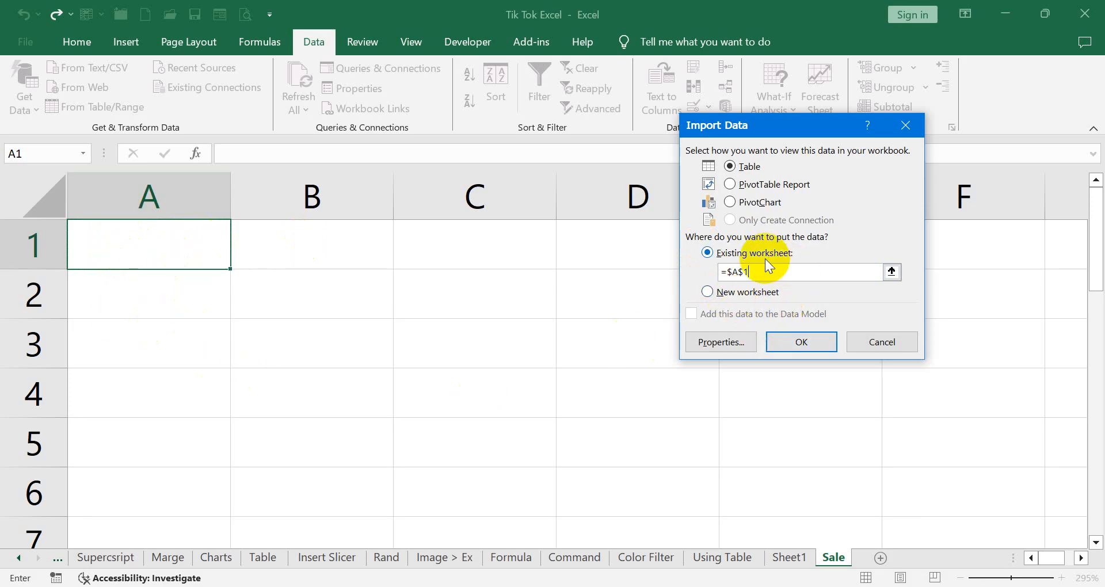
Step: Name the connection Sales, set it to refresh data when opening the file, and complete the import
left_click(719, 342)
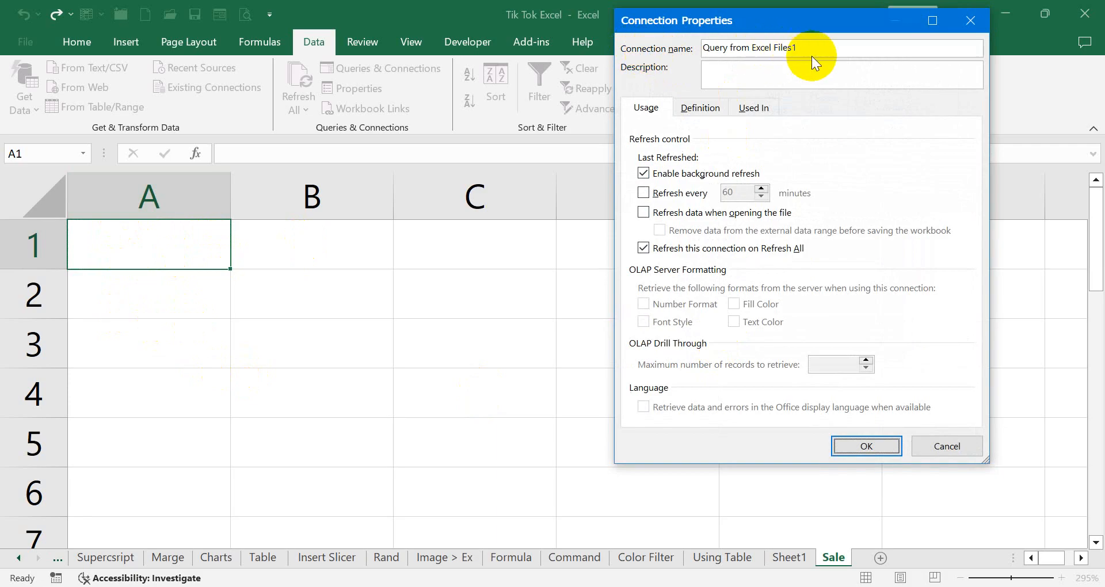
left_click_drag(808, 50, 627, 52)
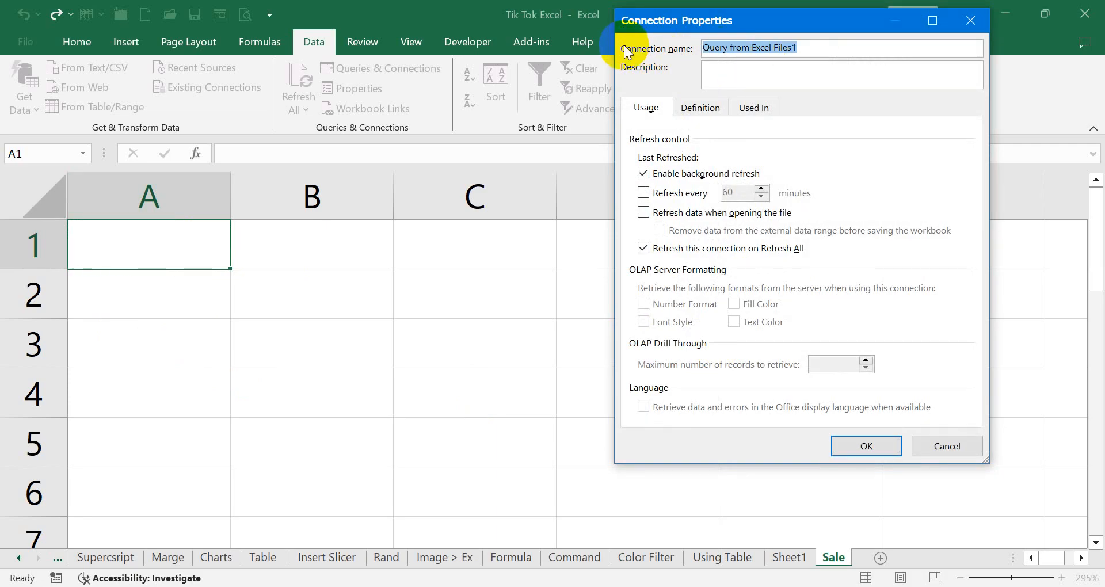
type("Sale")
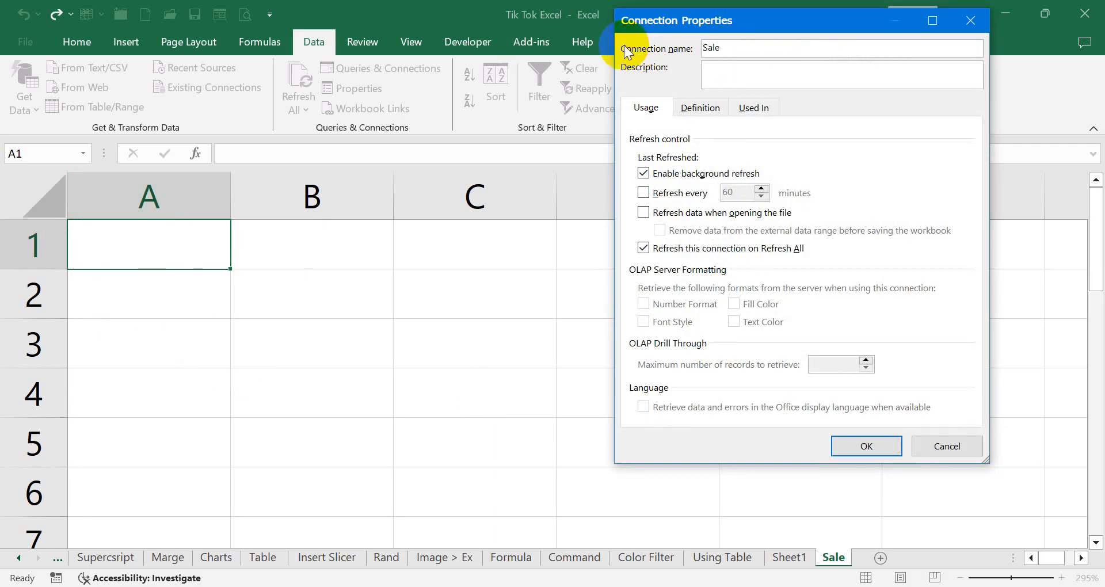
type("s")
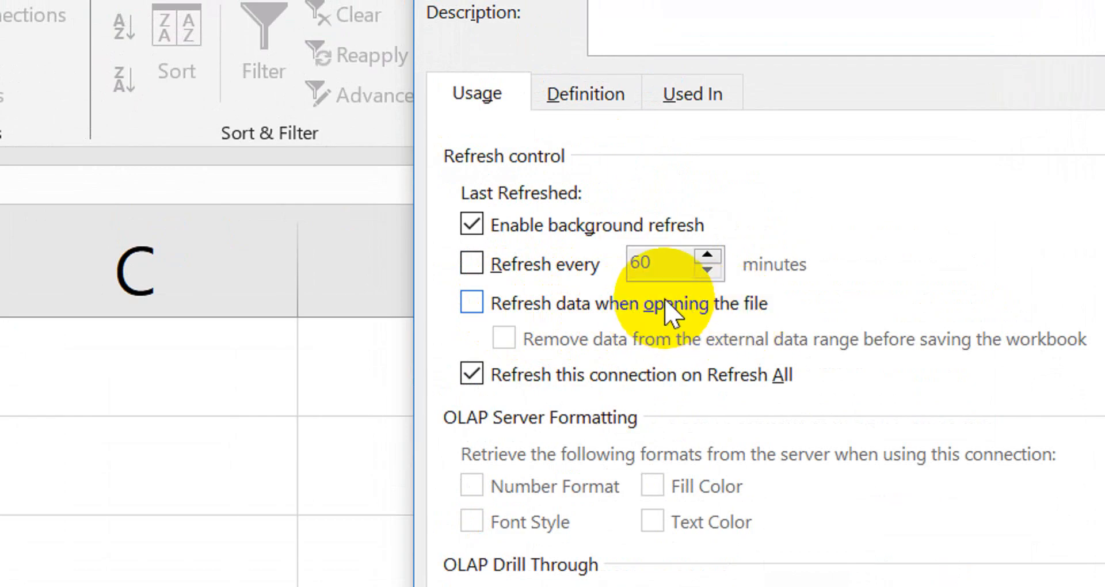
left_click(670, 313)
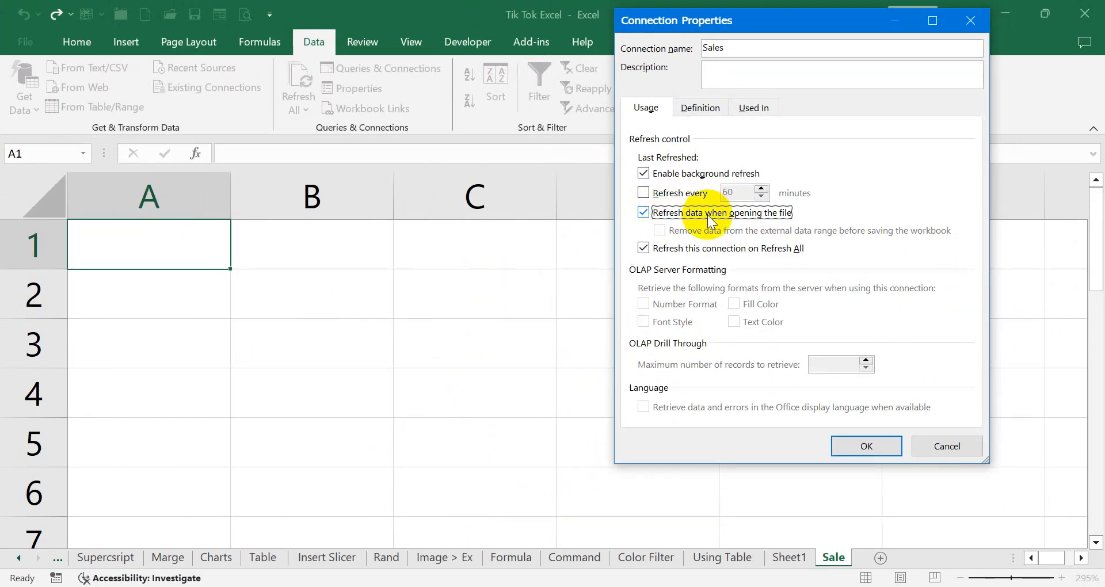
left_click(872, 450)
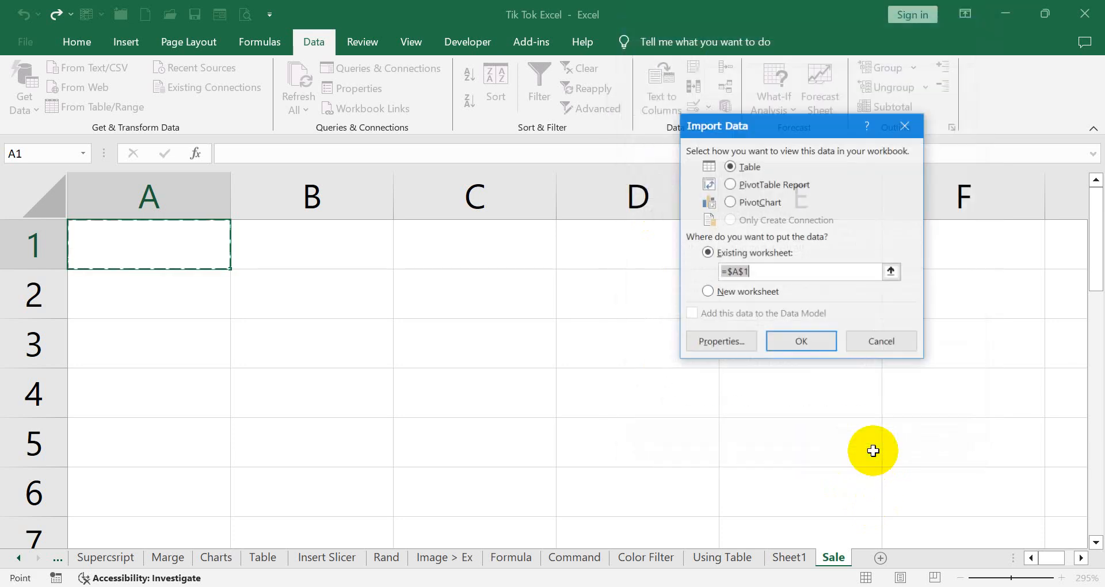
left_click(789, 346)
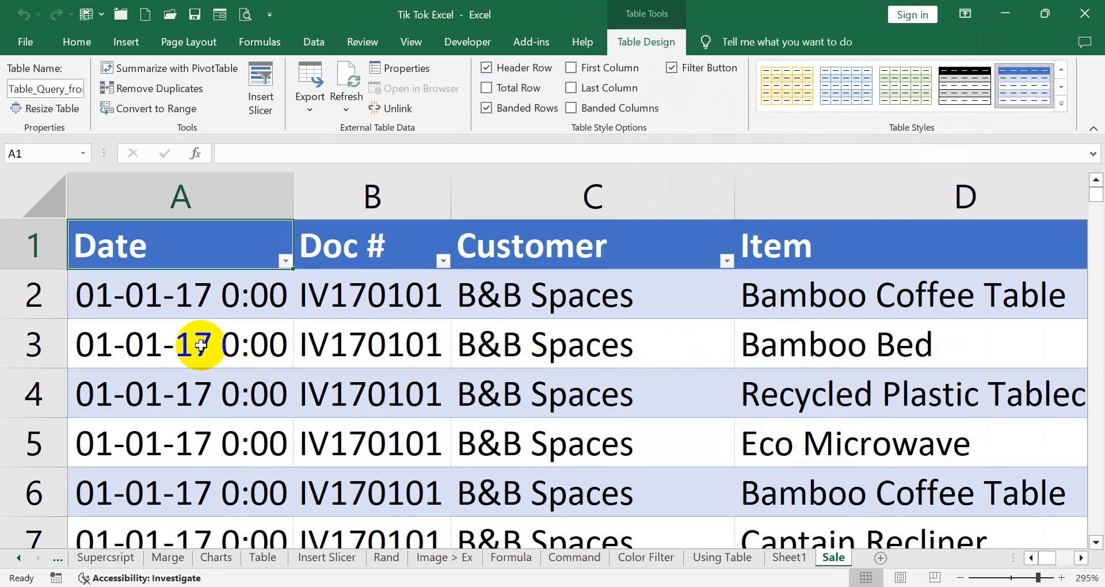
Step: Widen the Date column to fit its date-time values and widen the Doc # column of the imported table
scroll(224, 352, "down", 8)
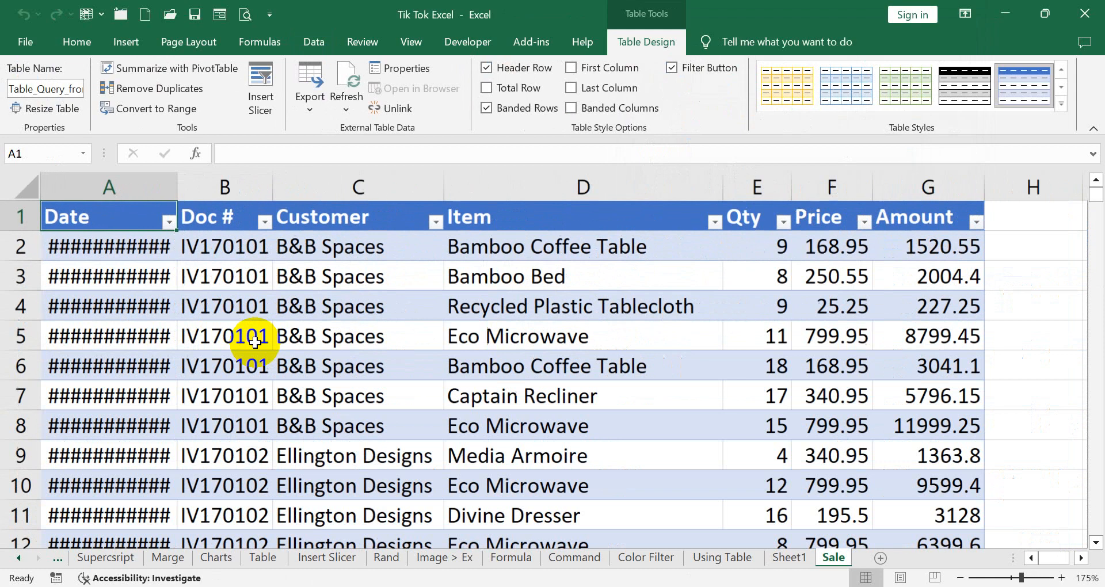
double_click(175, 184)
left_click_drag(182, 184, 198, 185)
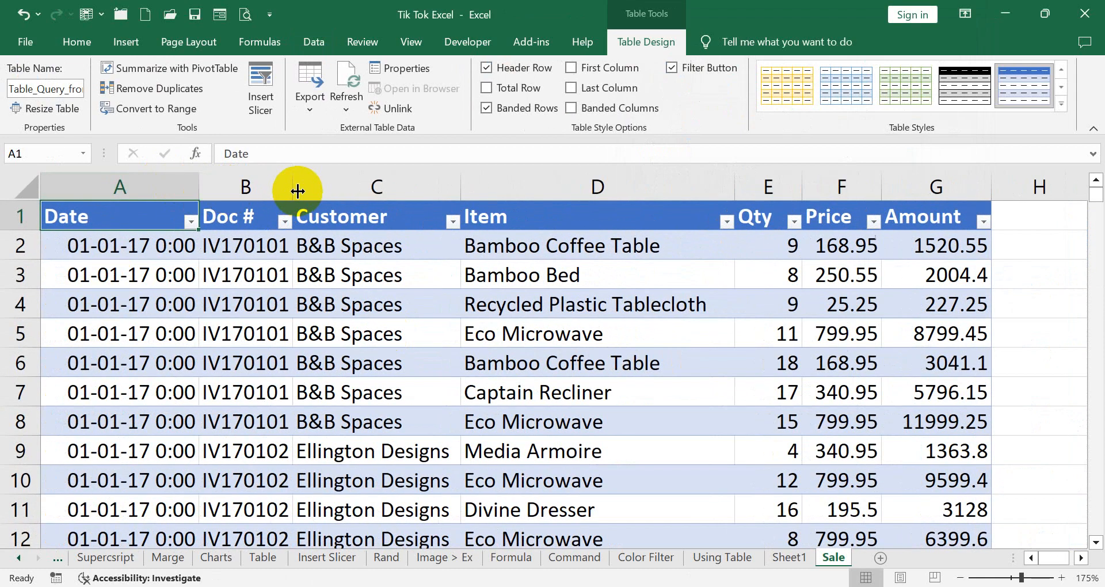
left_click_drag(292, 184, 336, 184)
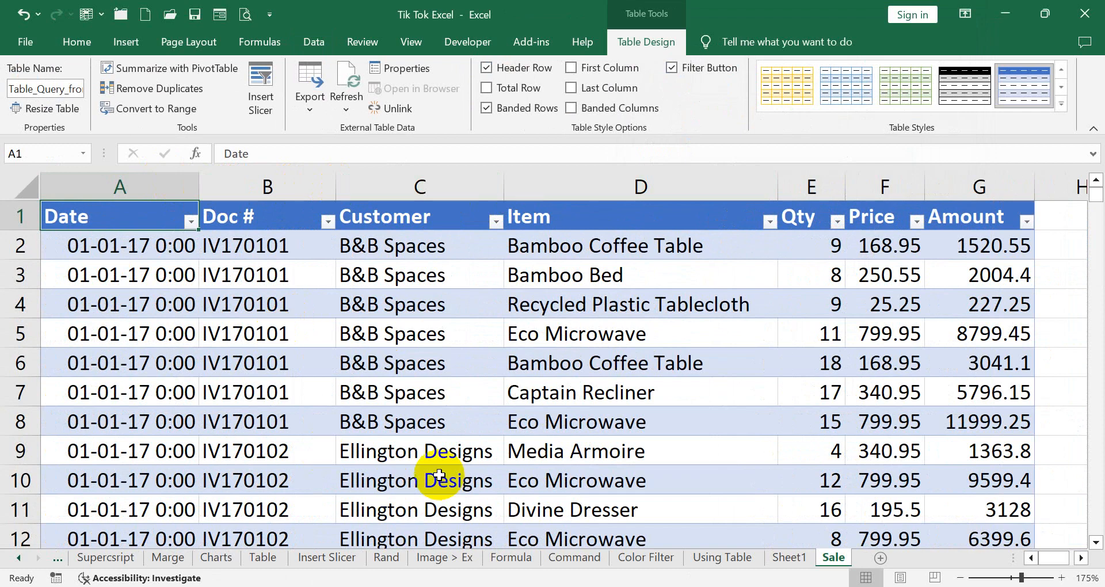
Step: Open the Sales source workbook from the desktop and go to the last row of its sales table
left_click(1004, 13)
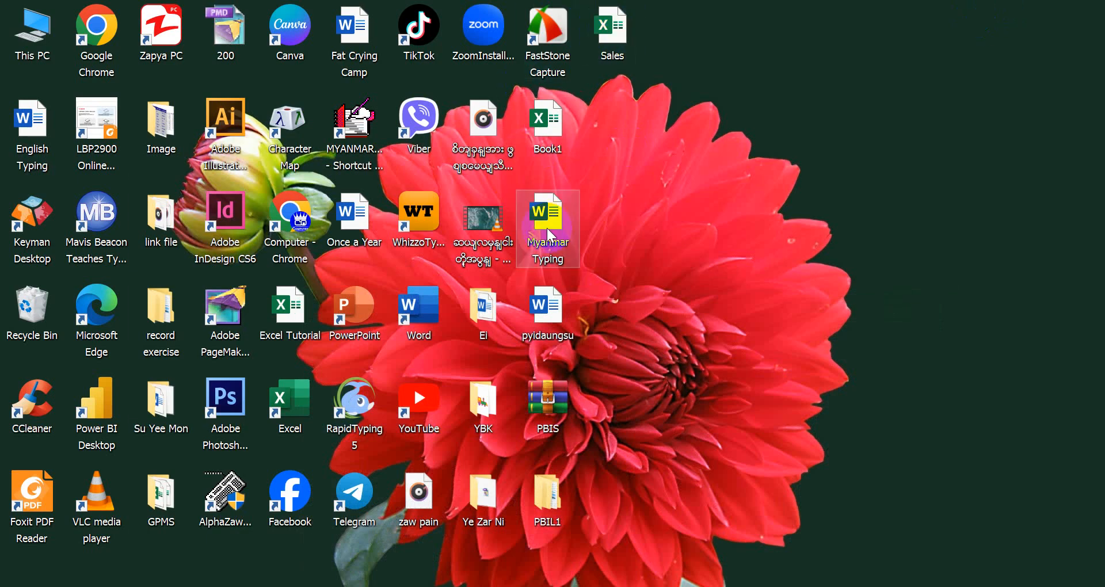
double_click(642, 26)
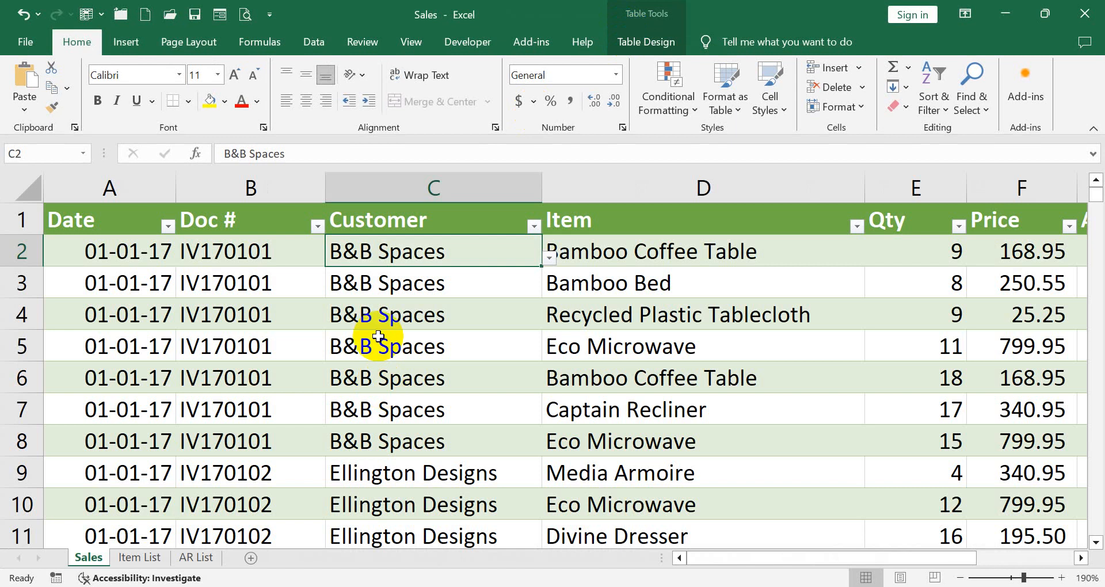
scroll(385, 401, "down", 8)
left_click(94, 465)
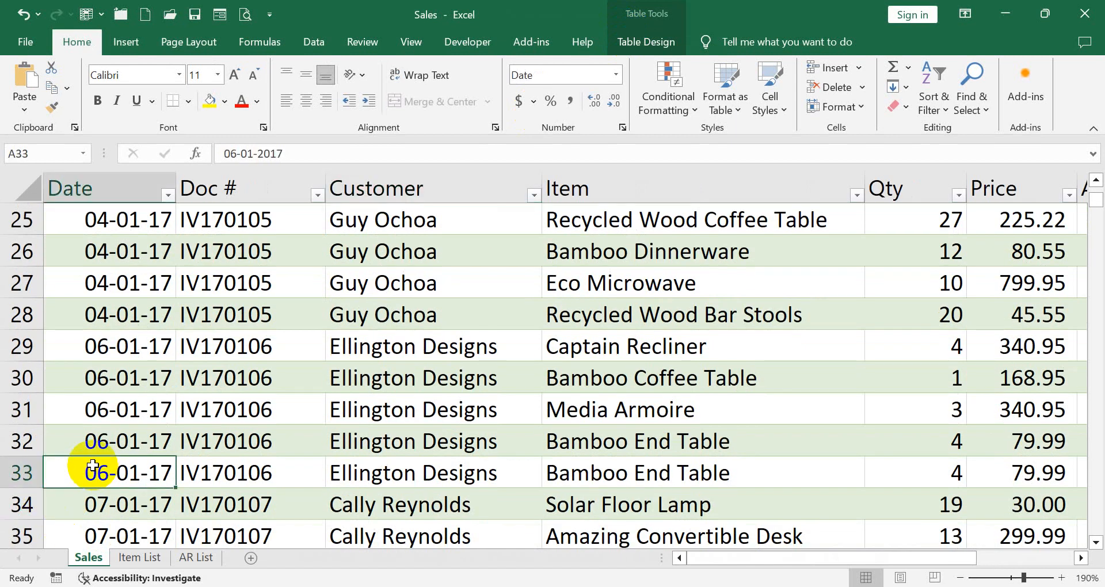
key("ctrl+Down")
scroll(151, 465, "down", 1)
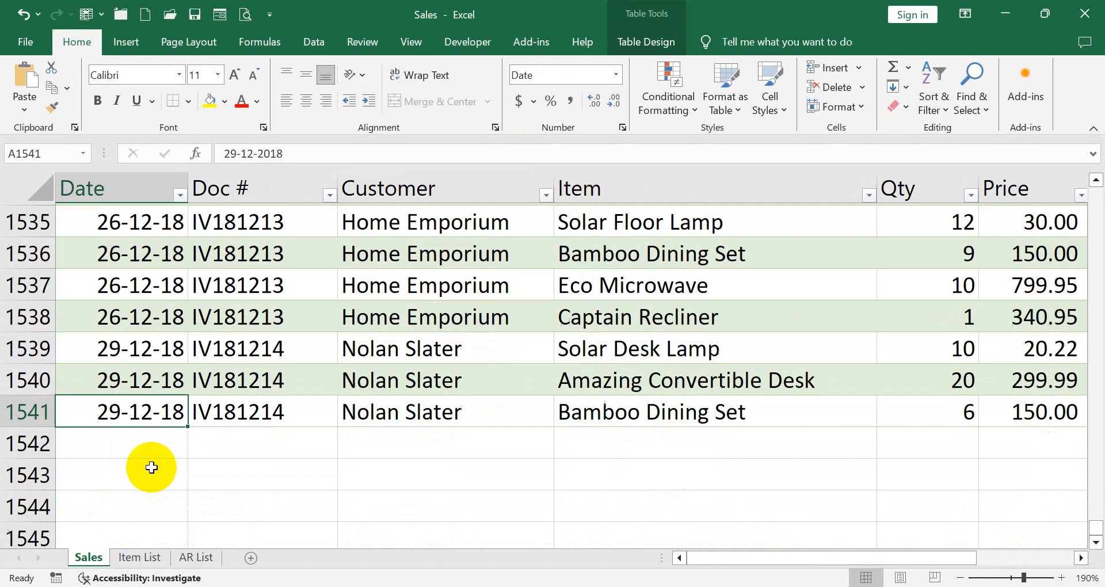
scroll(185, 435, "down", 5)
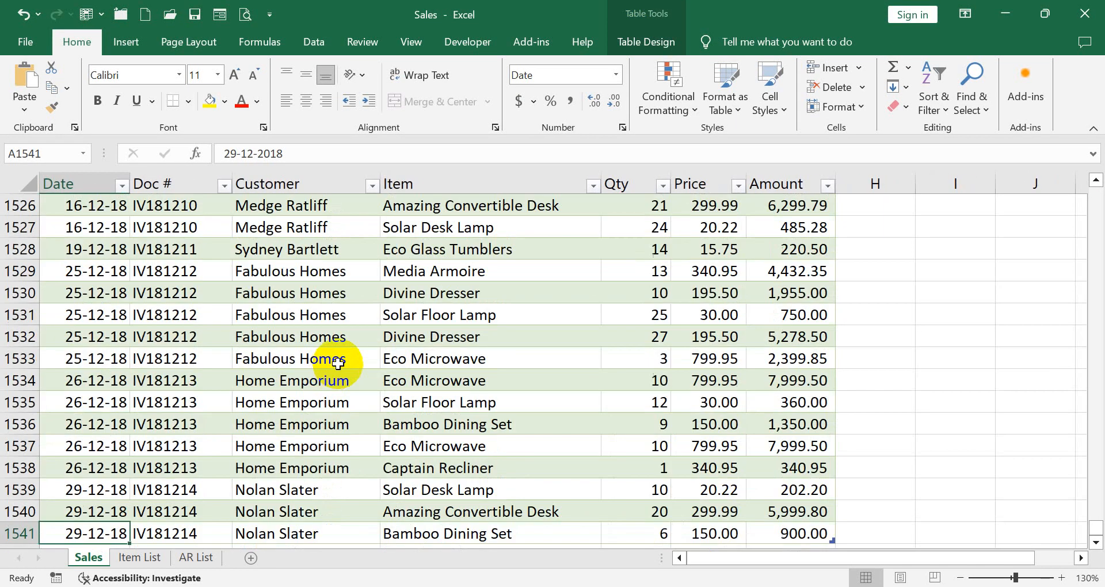
scroll(264, 420, "down", 1)
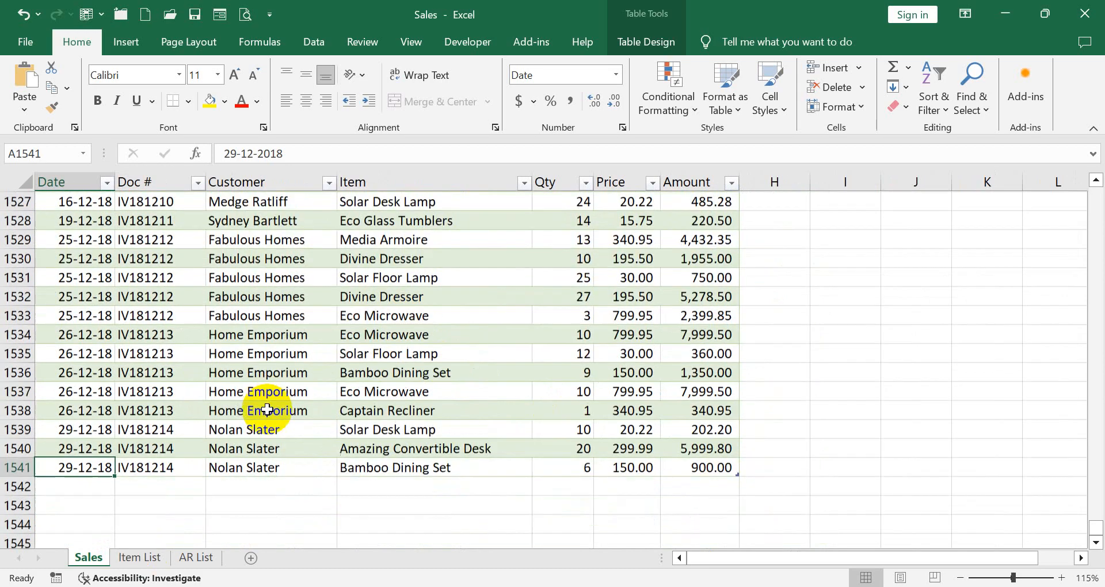
Step: Add a new row 1542 to the source table with today's date and the next Doc # filled down from above
left_click(695, 471)
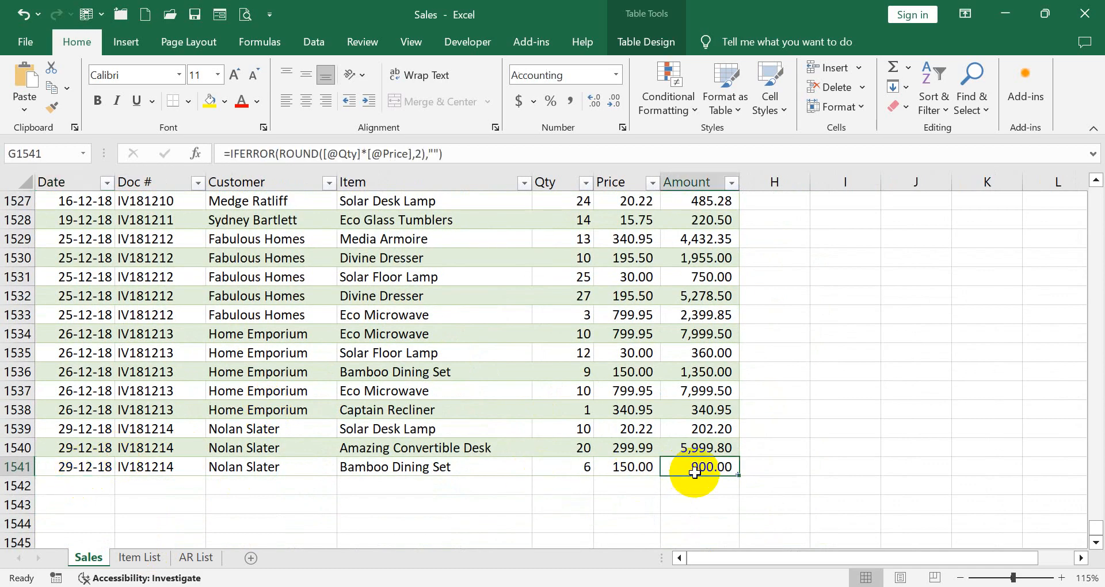
key("Tab")
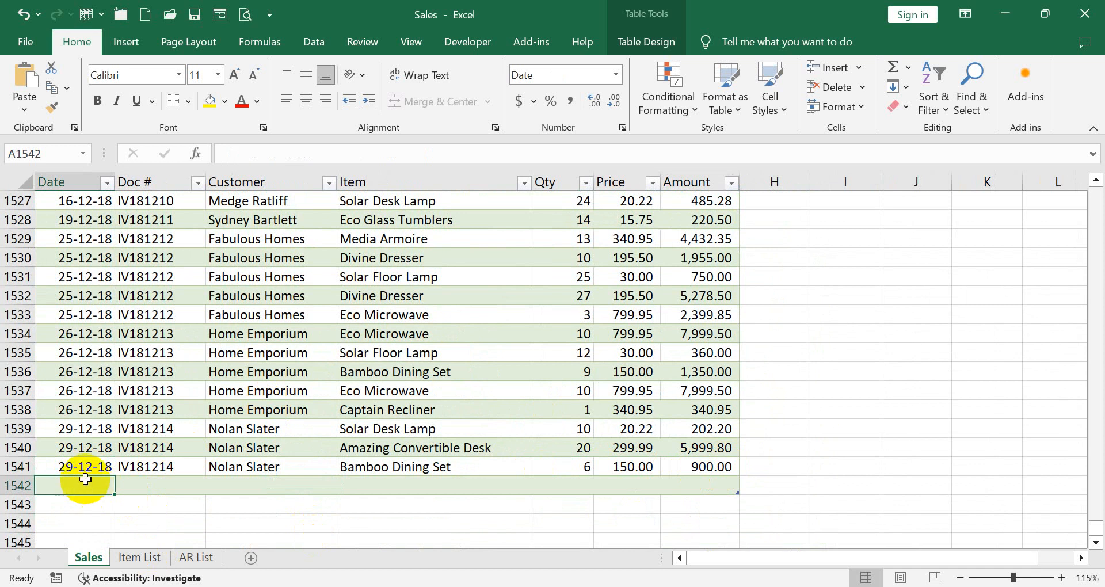
key("ctrl+semicolon")
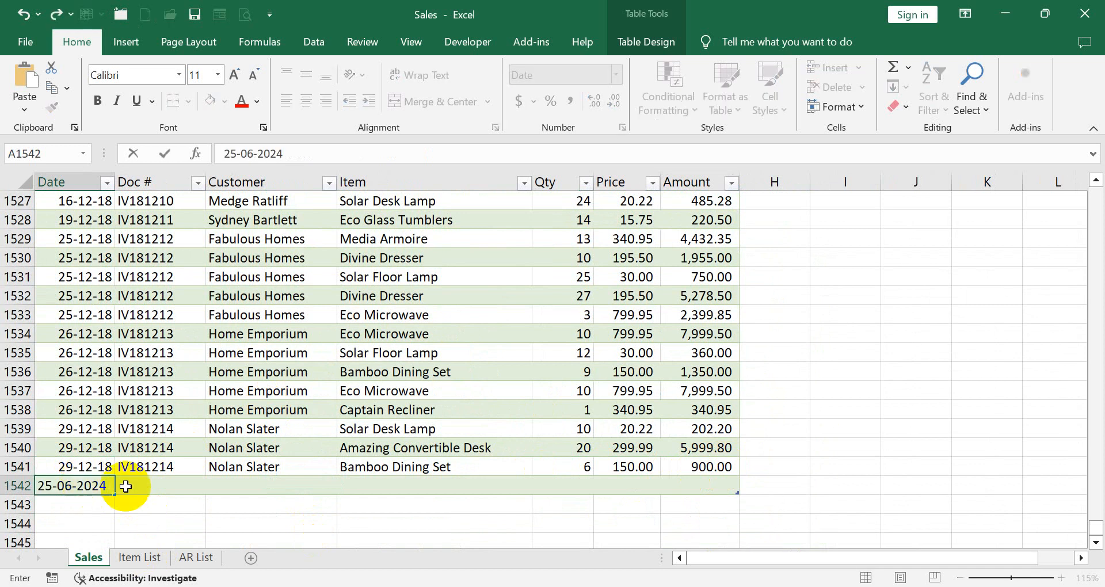
left_click(153, 471)
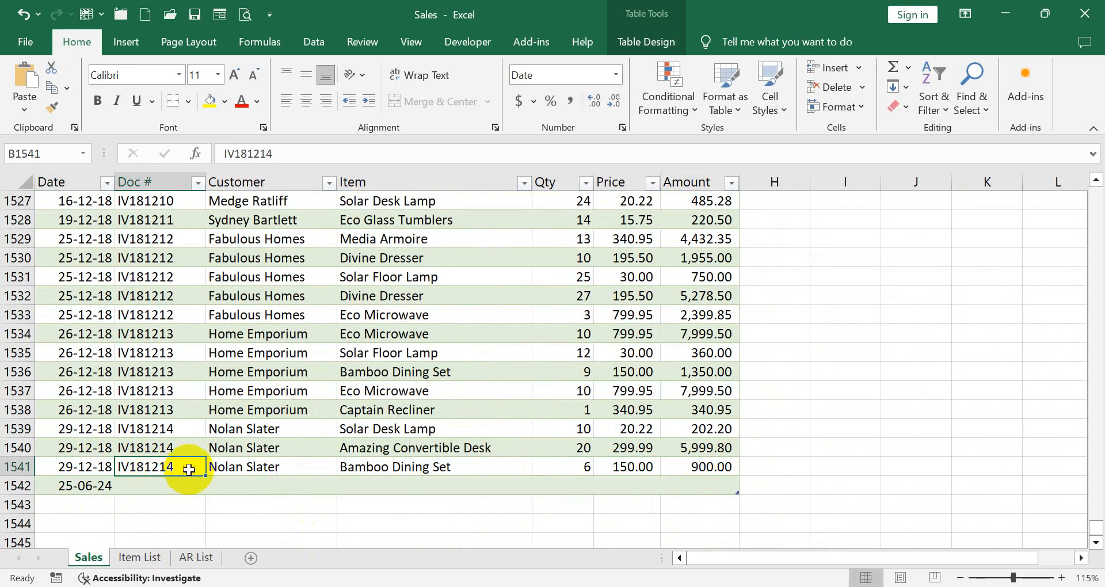
left_click_drag(205, 475, 205, 493)
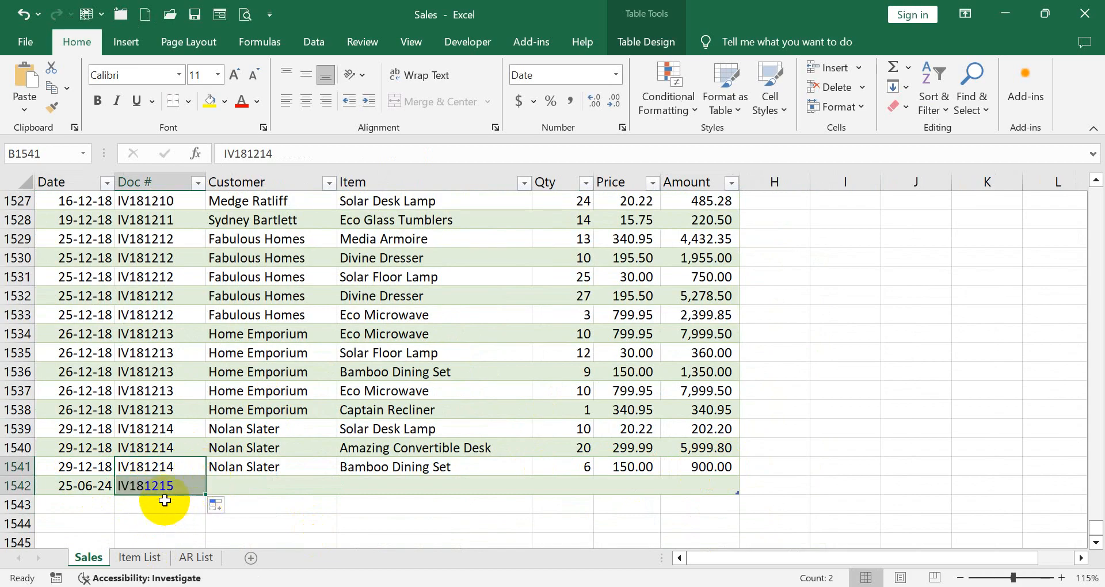
Step: Set the customer in row 1542 to Home Emporium and the item to Bamboo Dining Set
left_click(273, 484)
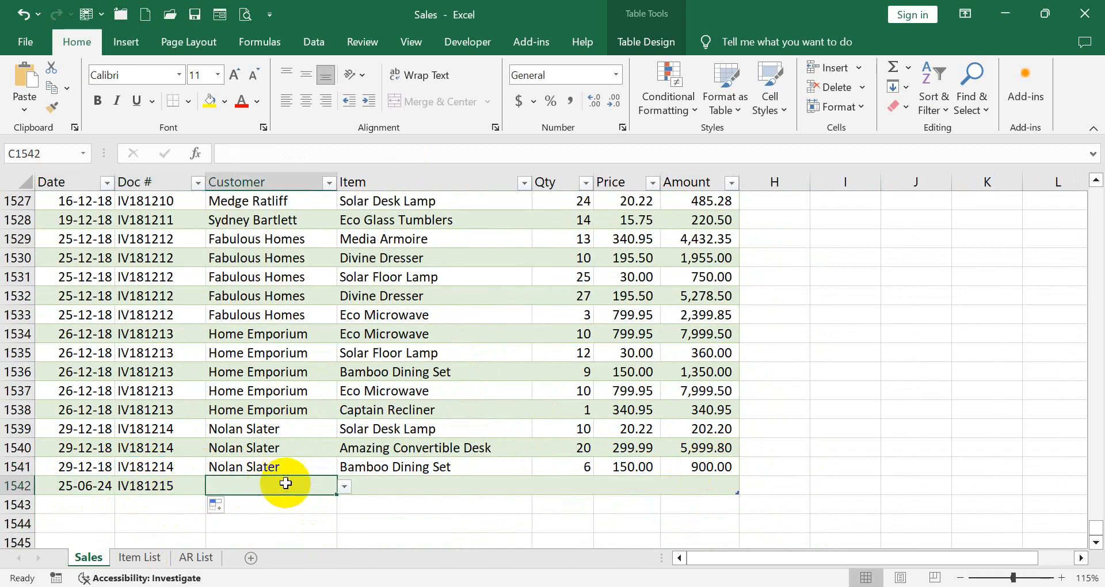
left_click(274, 410)
left_click(269, 486)
key("super+Down")
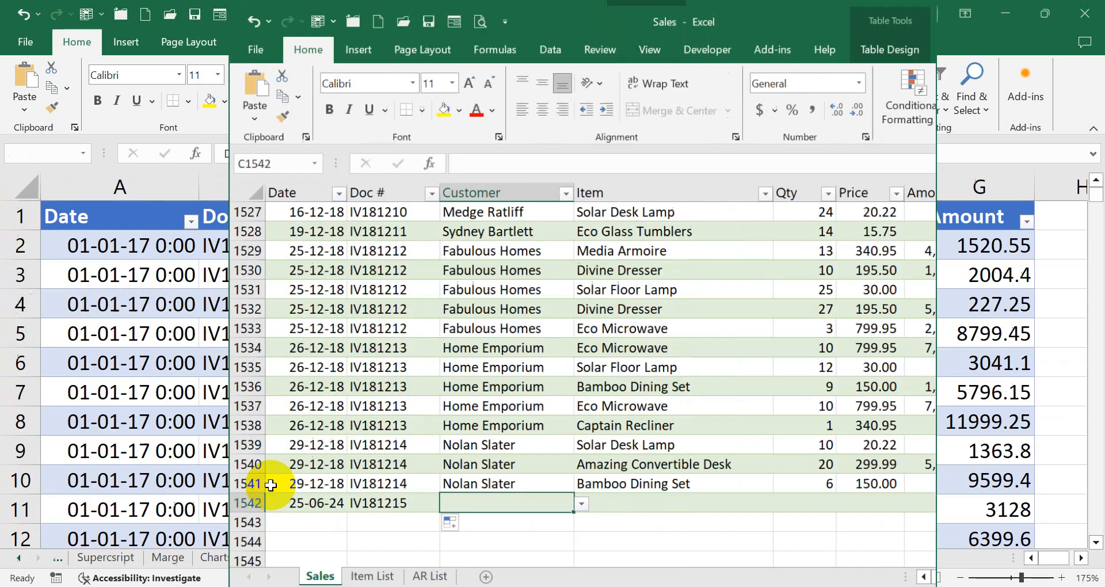
left_click(872, 32)
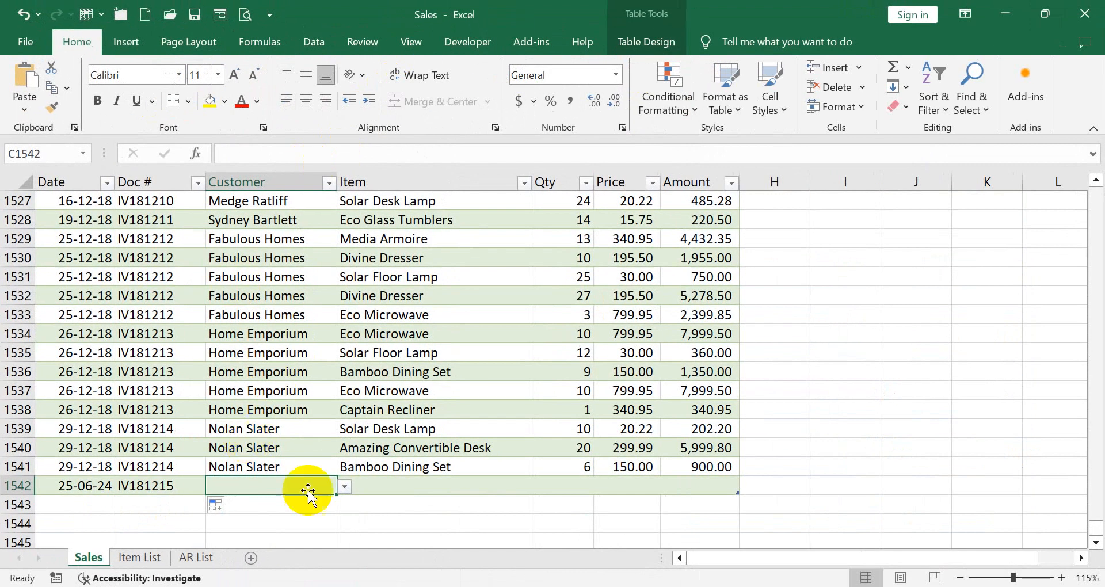
left_click(344, 486)
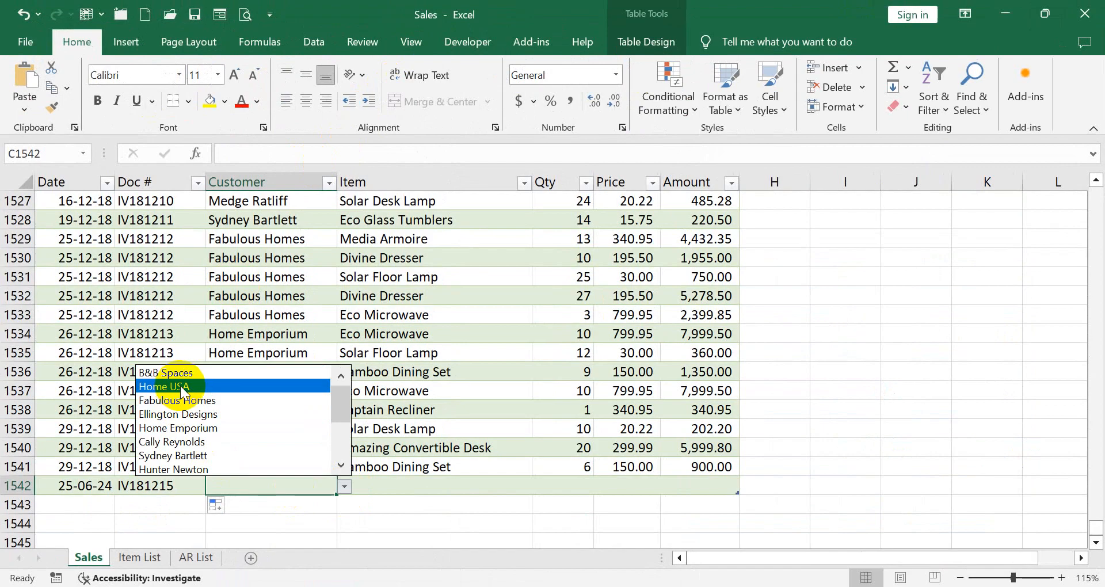
left_click(184, 428)
left_click(431, 490)
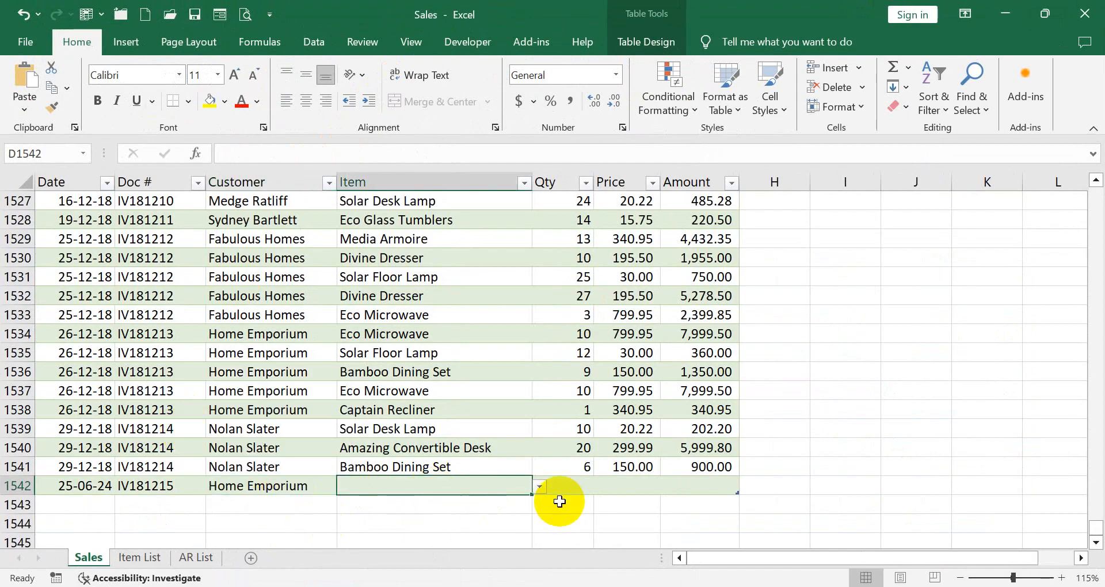
left_click(539, 487)
left_click(424, 407)
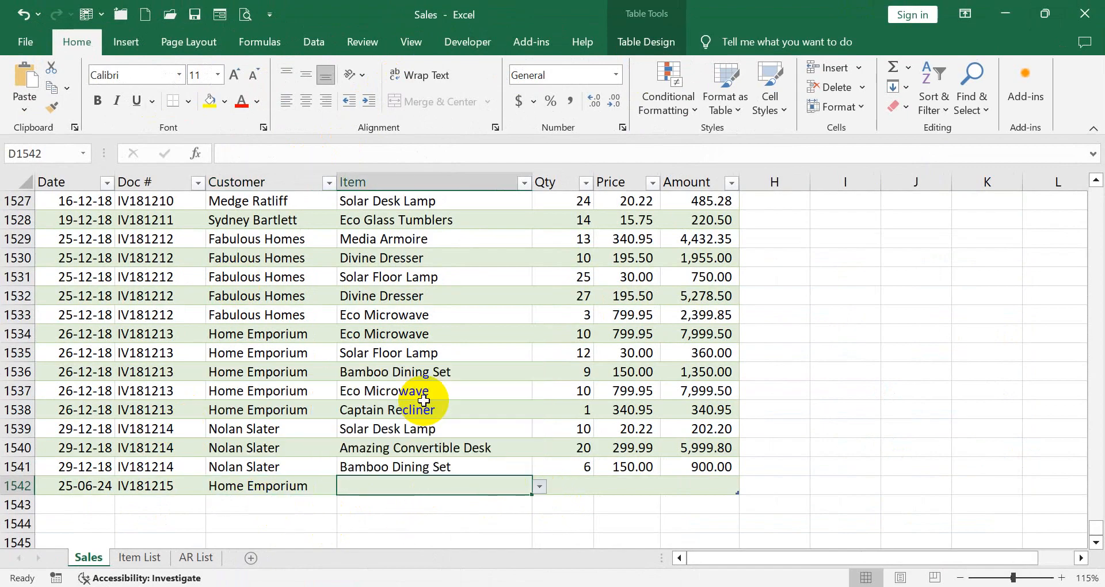
Step: Enter a quantity of 10 and a price of 200 in row 1542
left_click(577, 486)
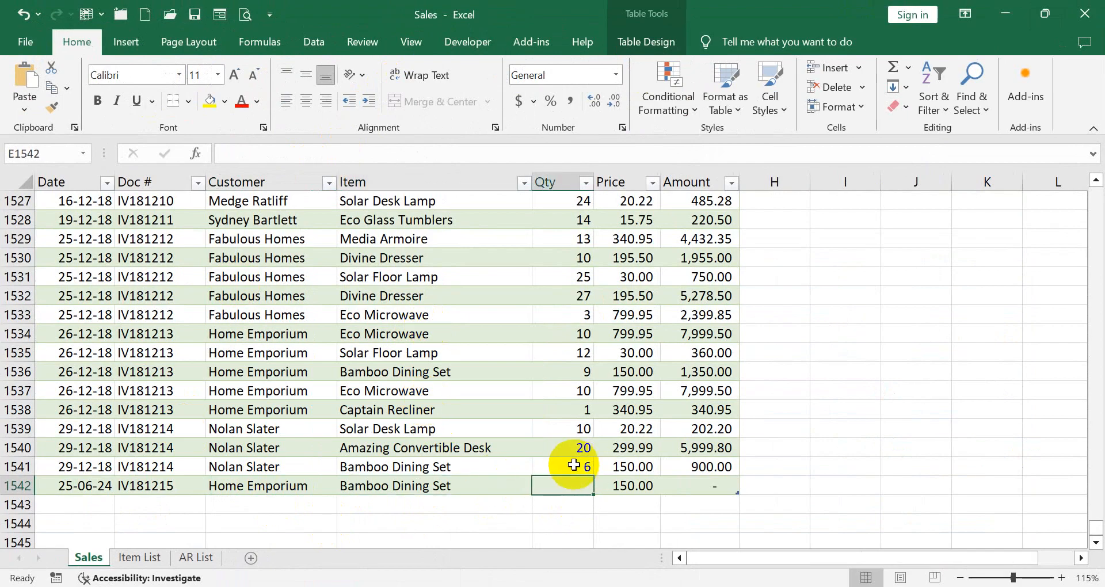
type("10")
left_click(643, 486)
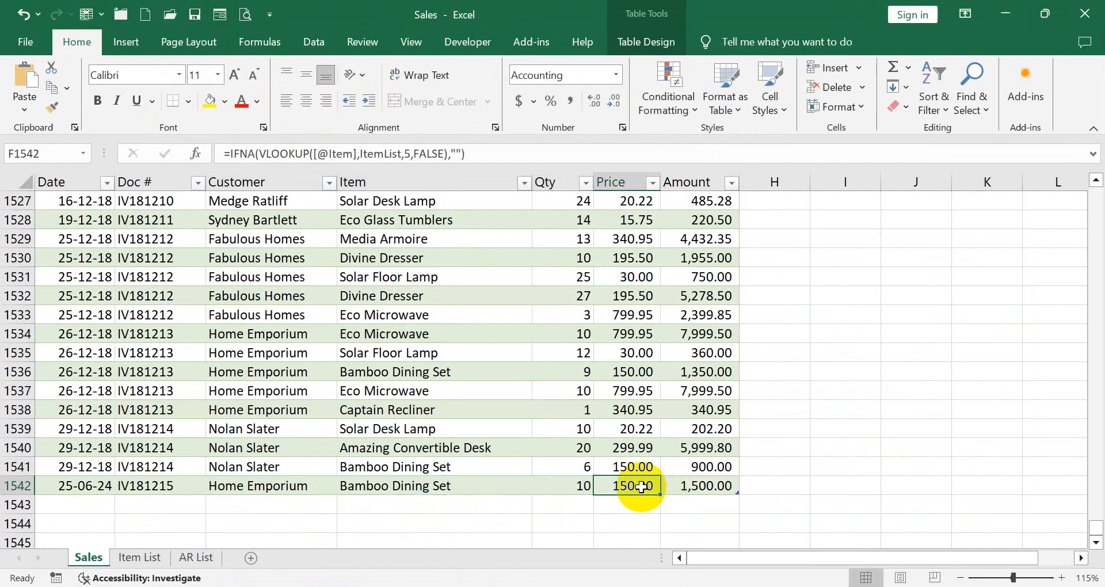
type("200")
key("Return")
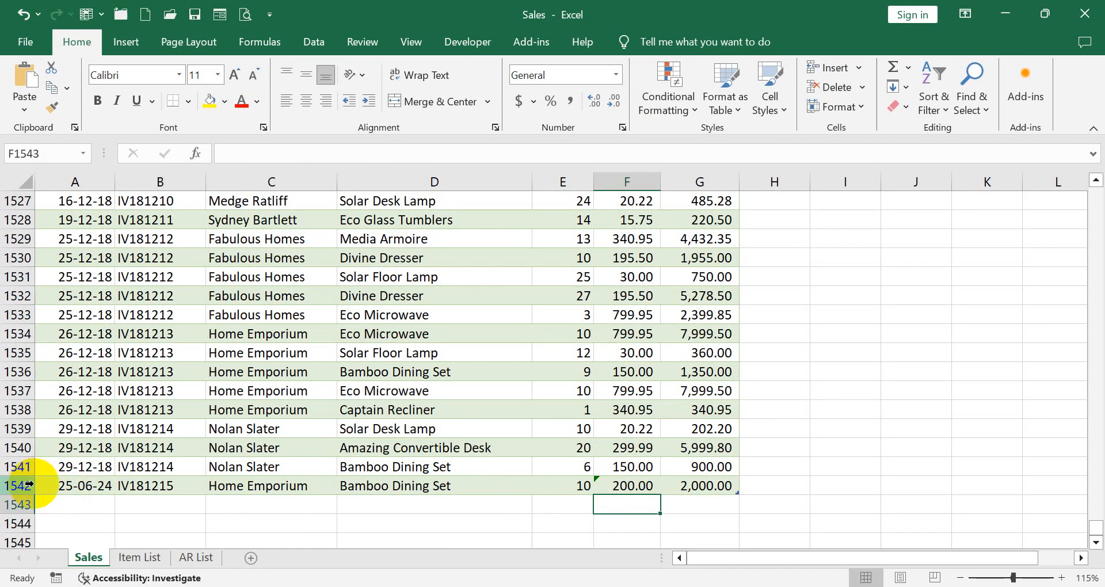
left_click(254, 486)
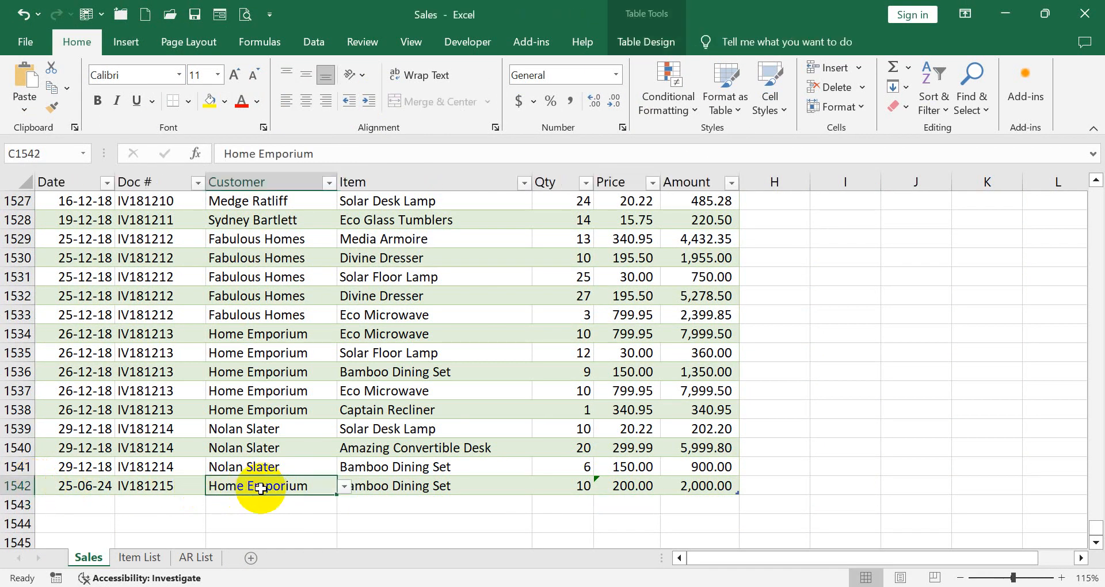
Step: Try to enter Computer Queen as the customer in row 1542
type("Computer Queen")
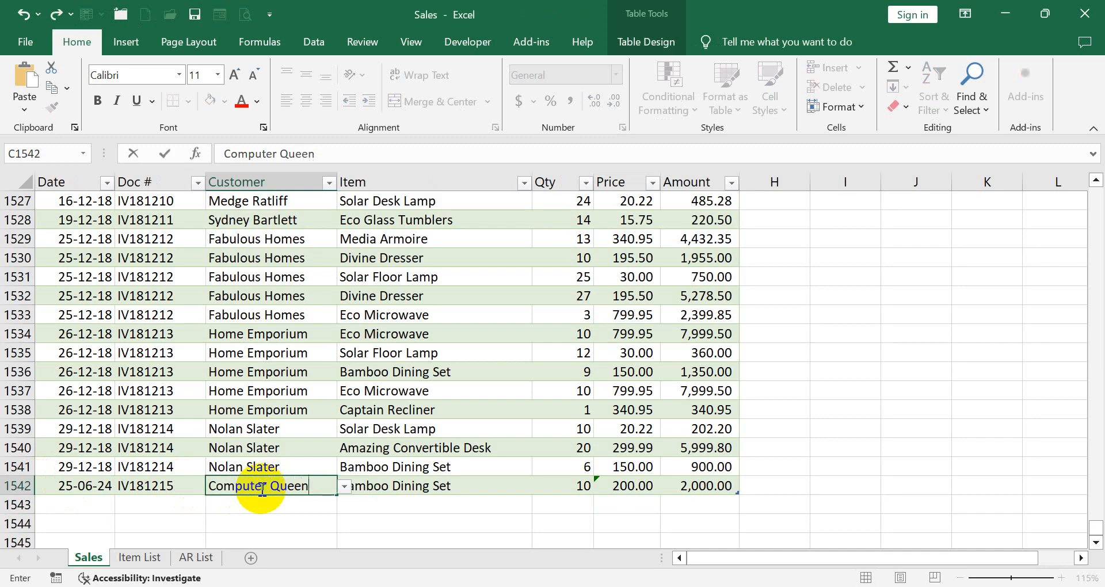
key("Return")
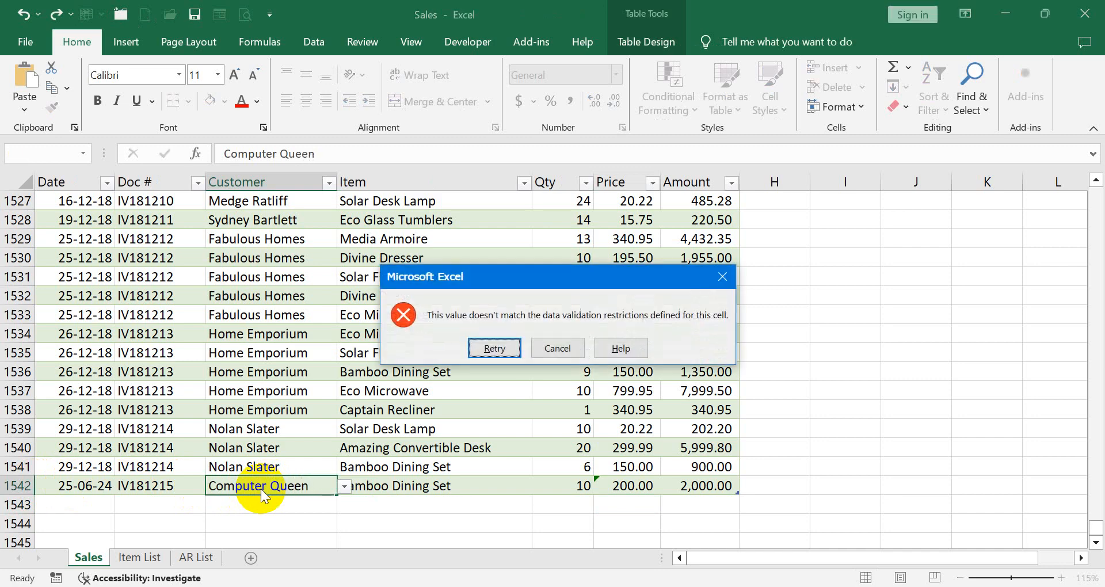
left_click(493, 349)
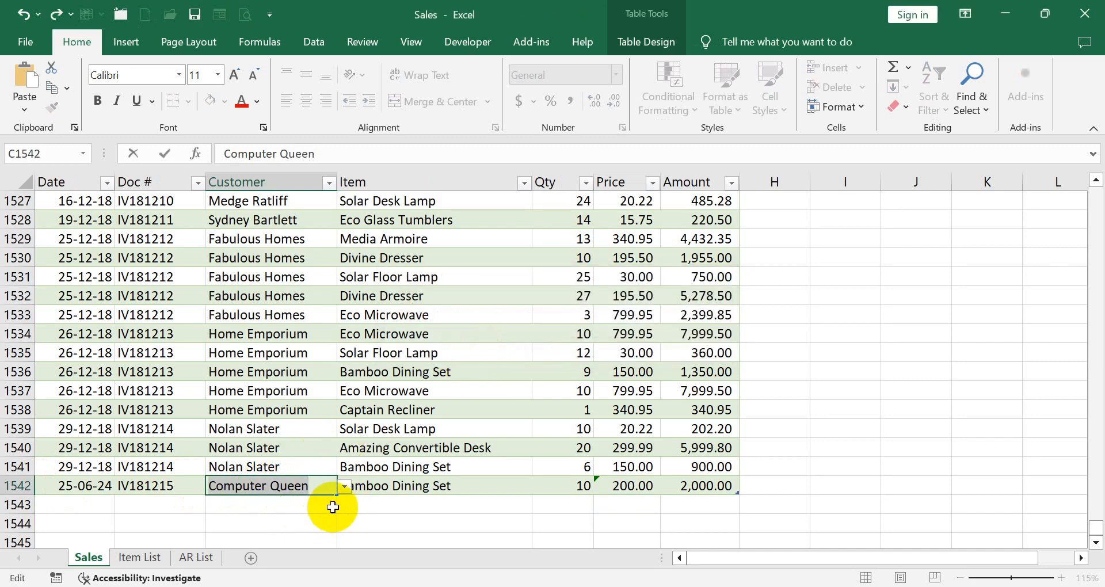
key("Return")
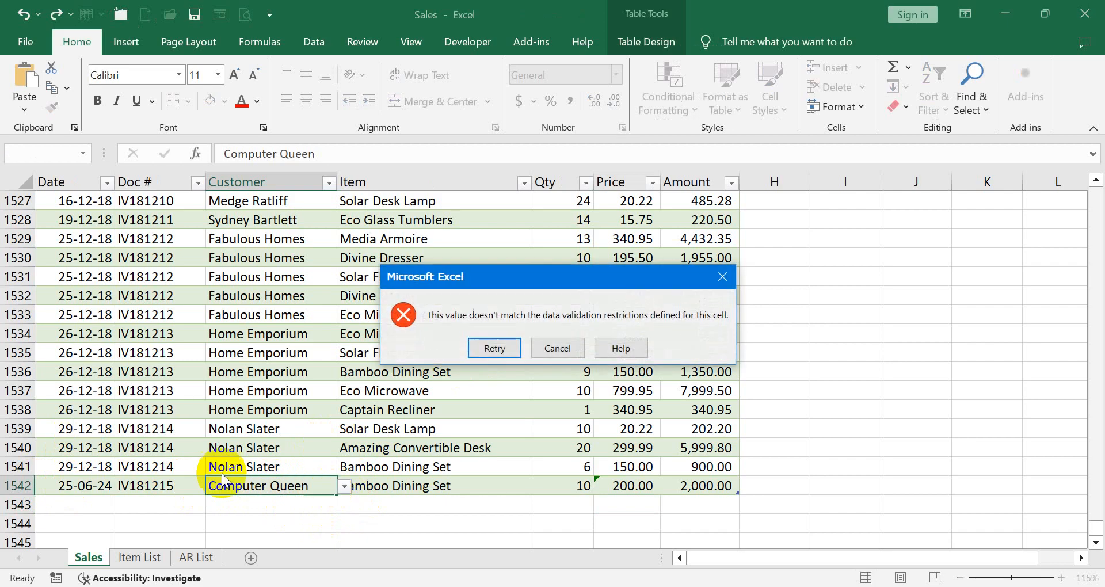
left_click(554, 348)
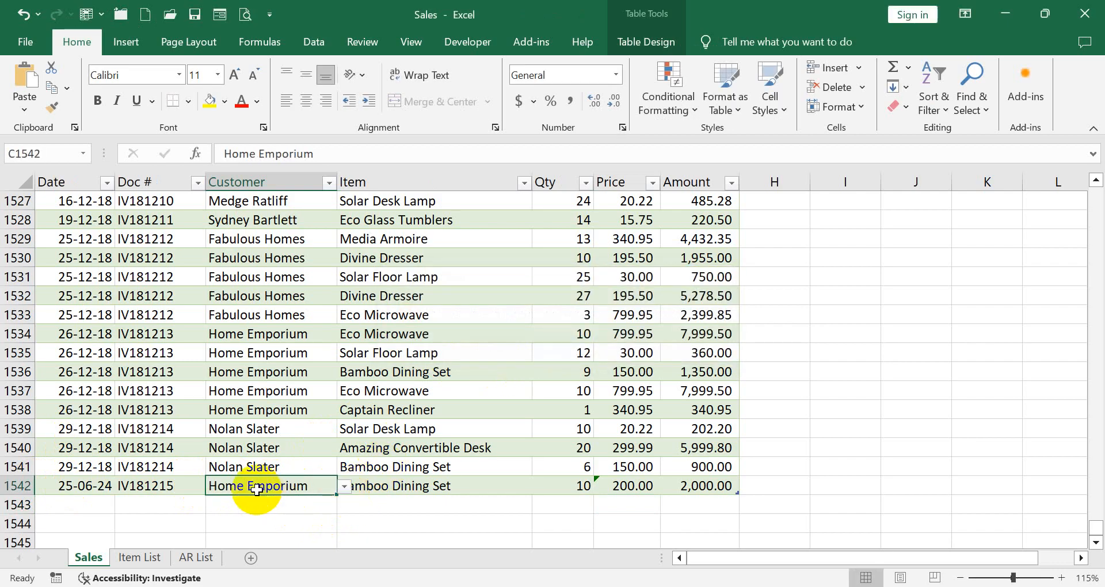
Step: Select the new row 1542, save the Sales source workbook, and switch back to the Tik Tok Excel workbook
left_click(414, 505)
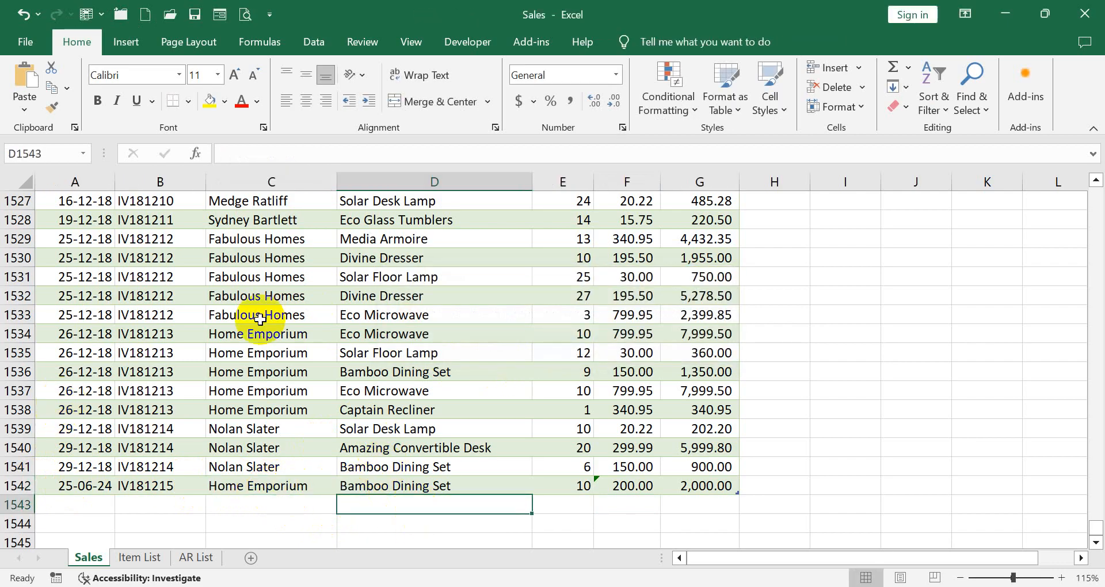
left_click_drag(69, 487, 703, 489)
key("ctrl+c")
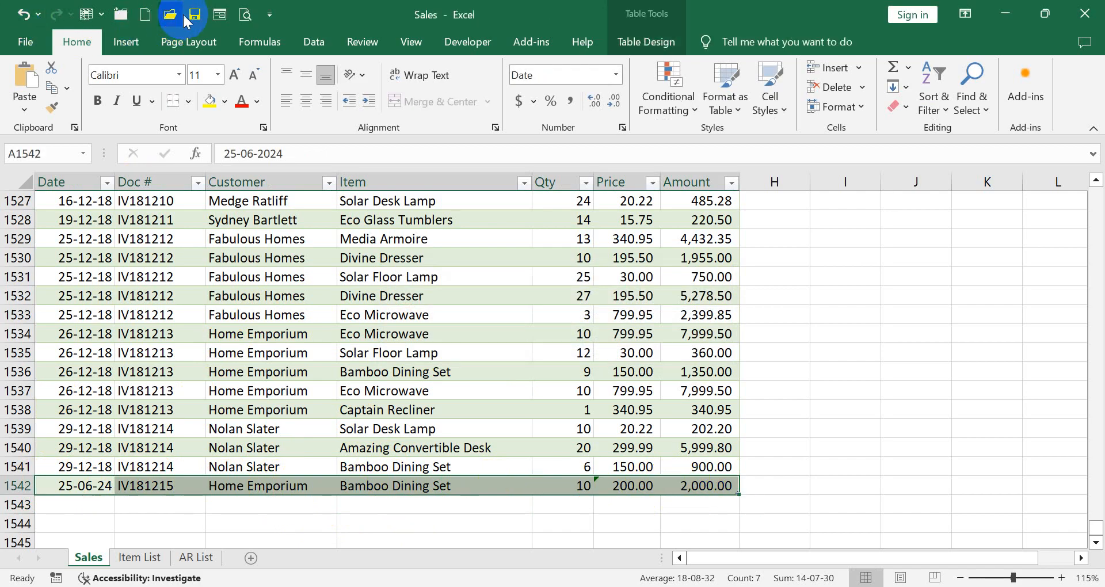
left_click(1013, 10)
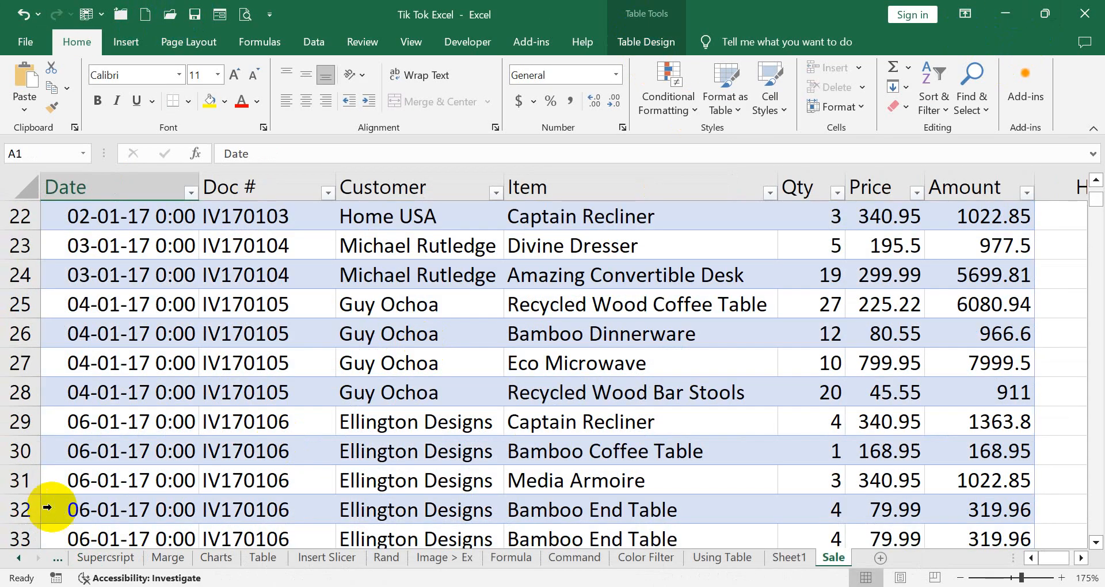
Step: Look at the last row of the Sale table and format its Date column as dates without time, in the 01-Jan-17 style
left_click(45, 481)
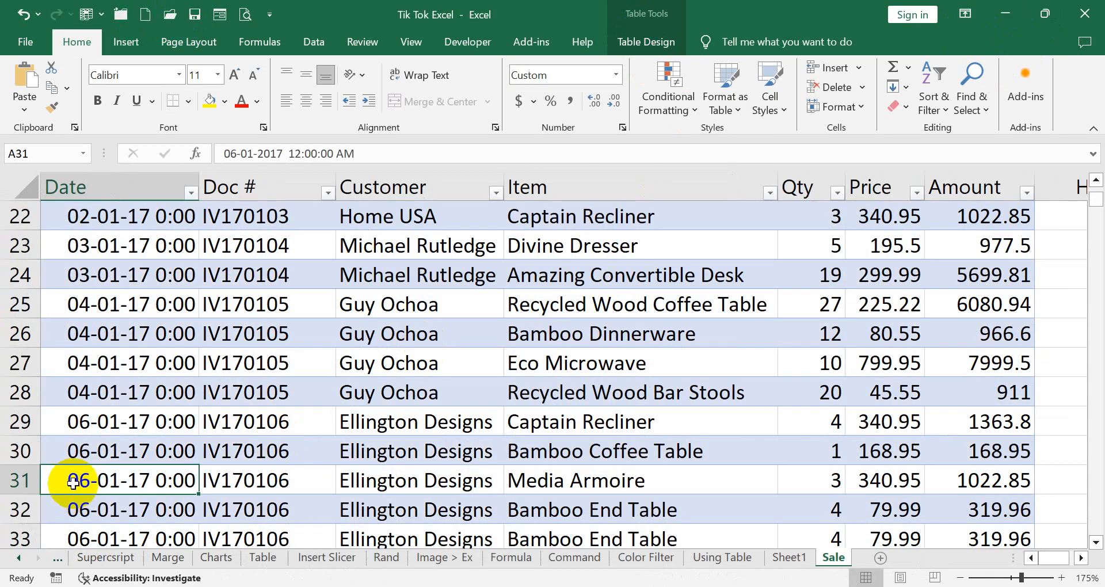
key("ctrl+Down")
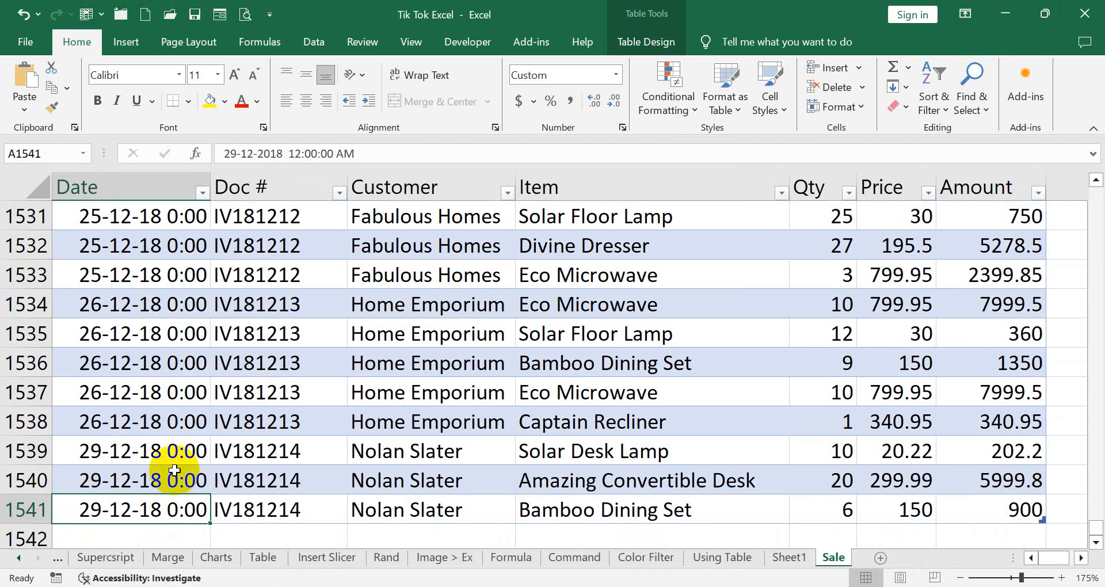
left_click(146, 179)
key("ctrl+shift+3")
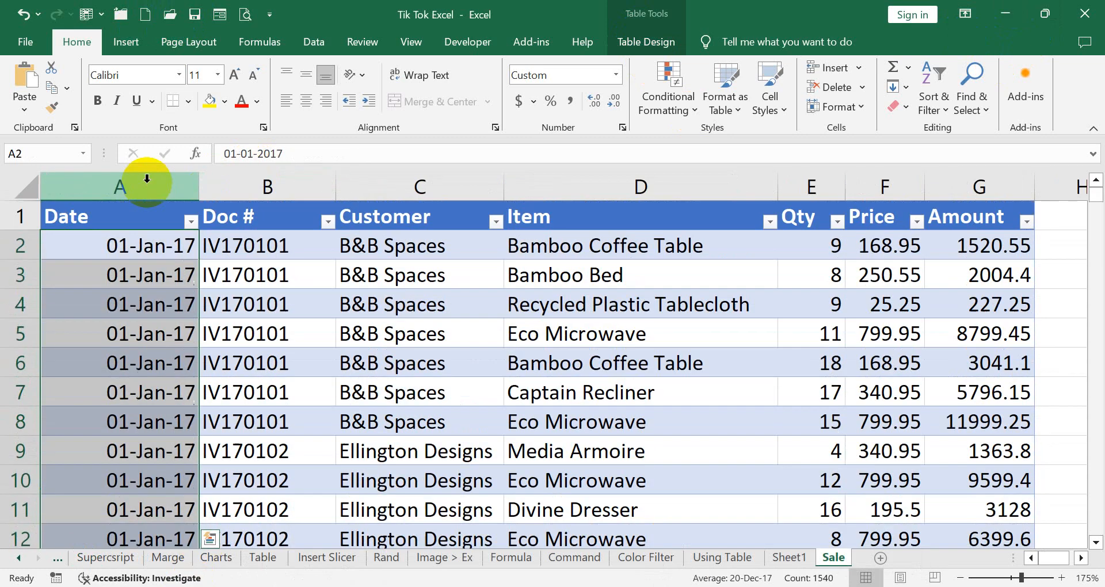
Step: Refresh the imported Sale table from its source workbook and inspect its last row
key("ctrl+Down")
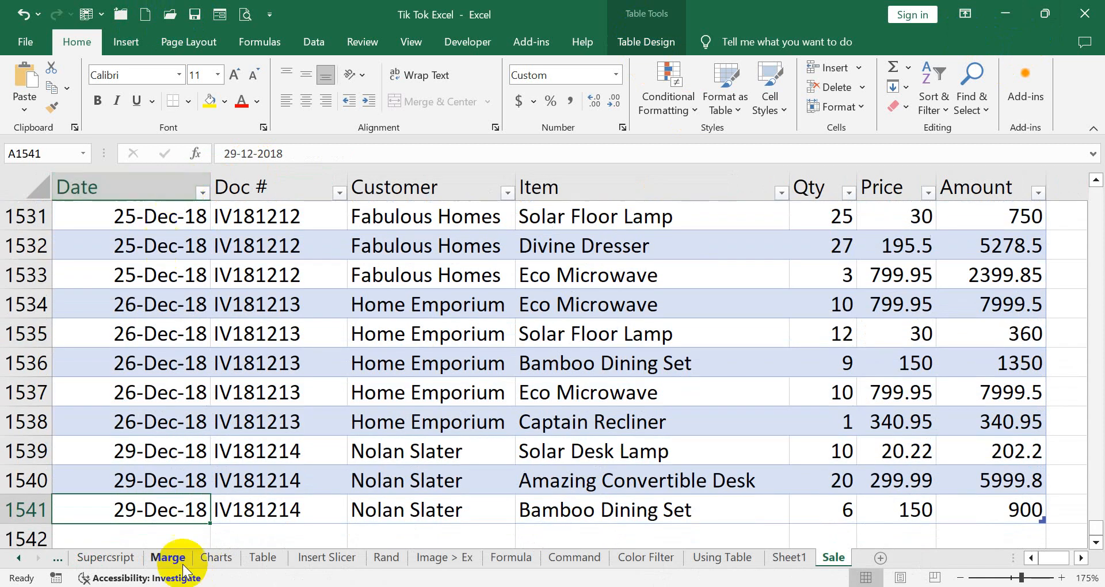
scroll(382, 463, "down", 1)
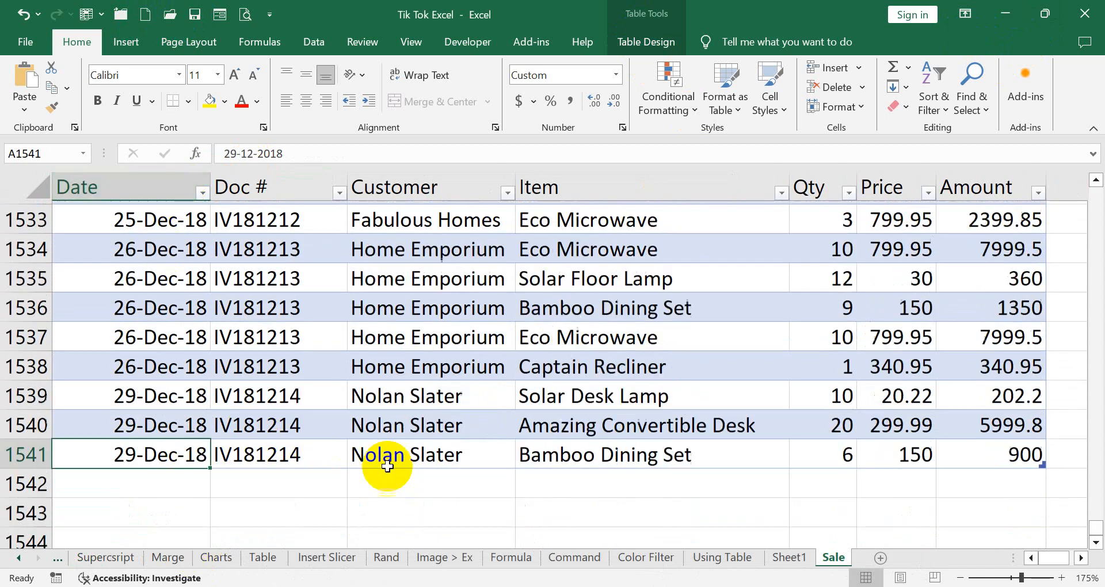
right_click(655, 408)
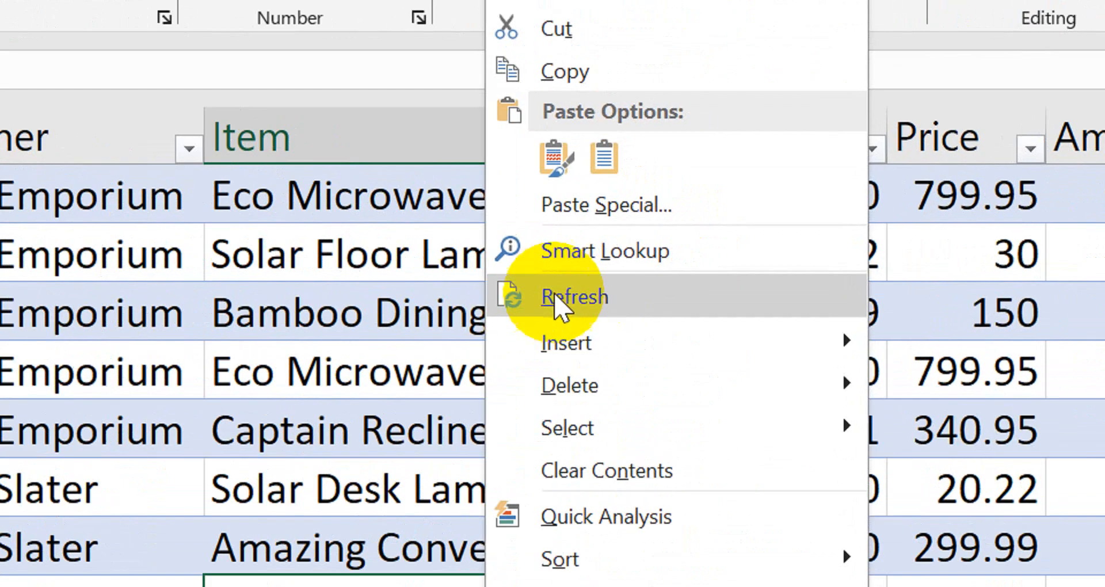
left_click(593, 296)
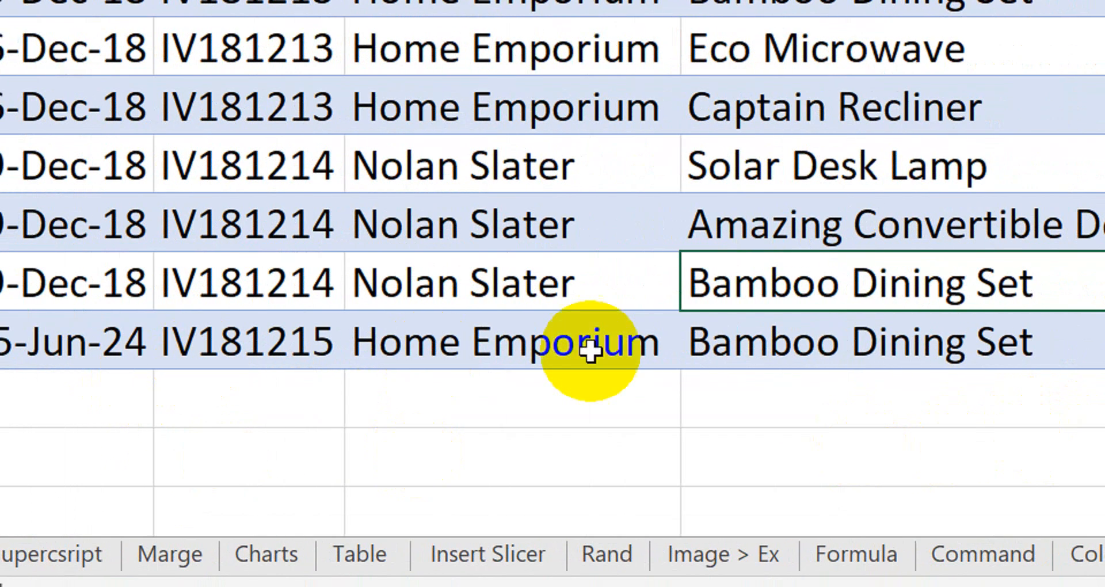
left_click(427, 340)
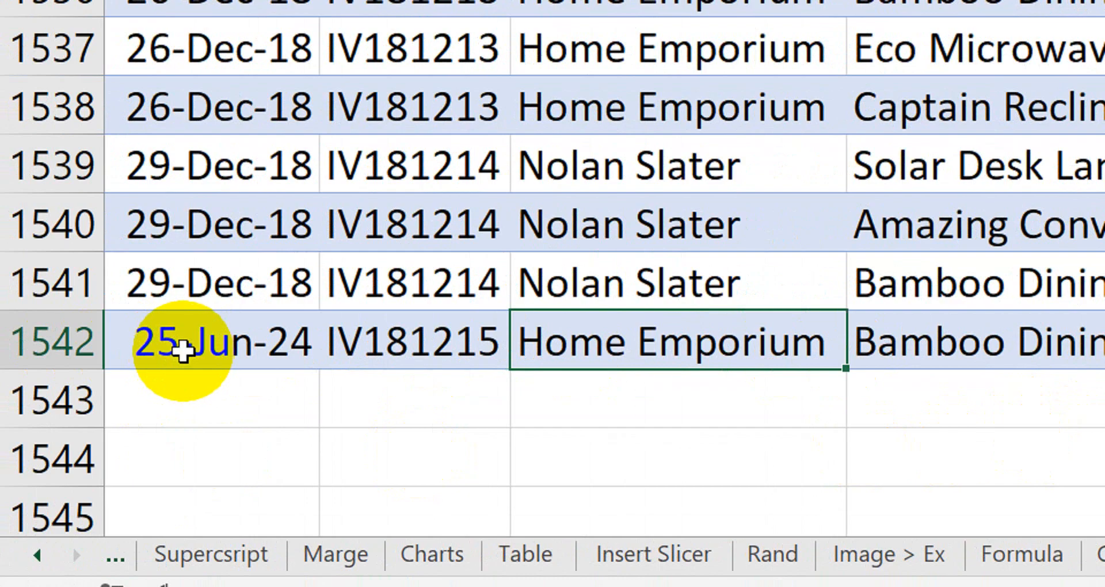
left_click(15, 351)
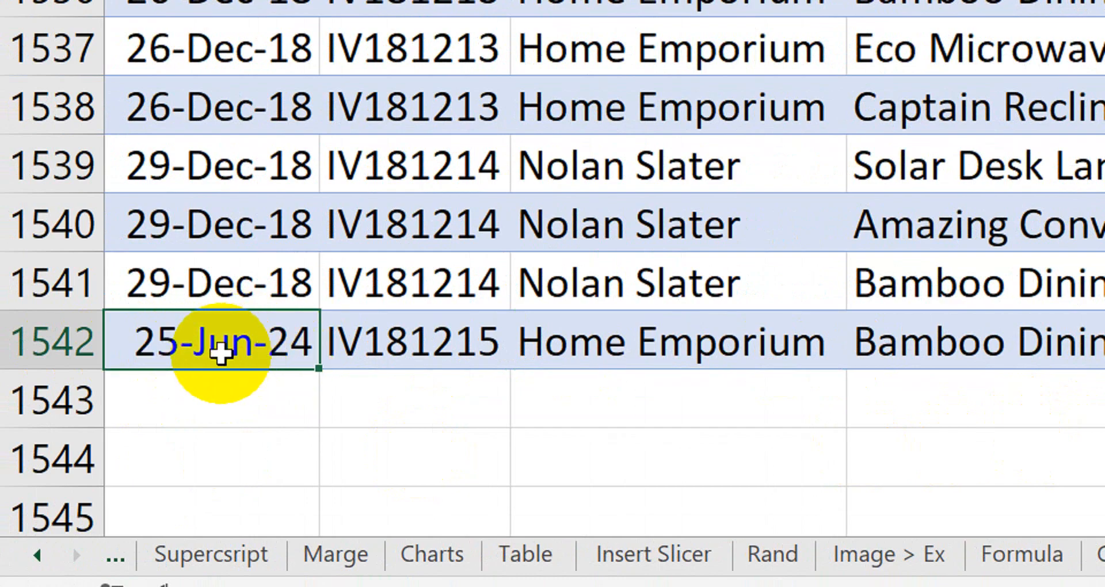
left_click(266, 283)
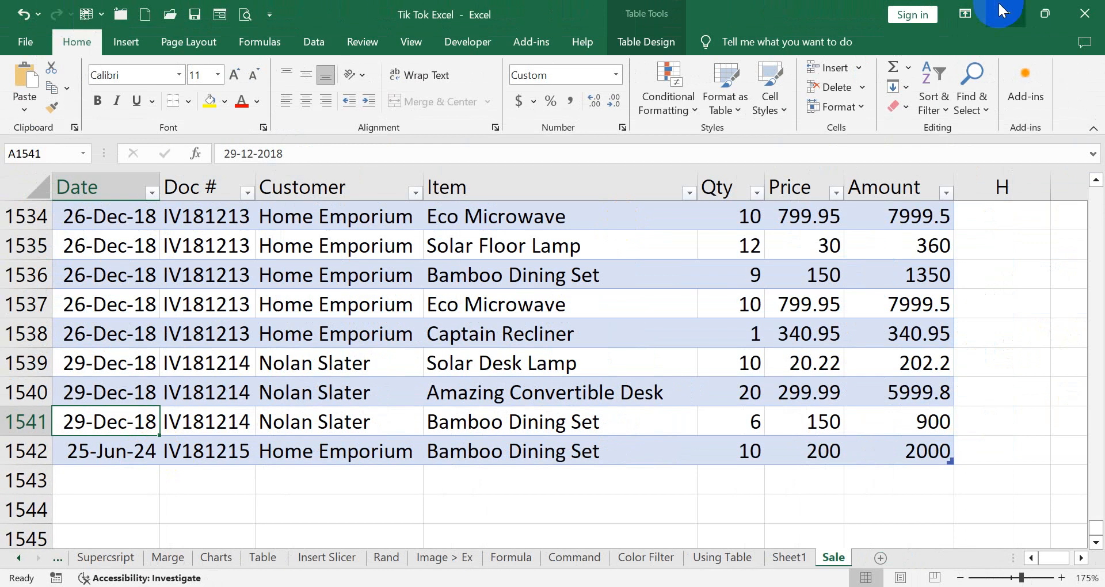
Step: Return to row 1542 of the Sales source workbook through the desktop
left_click(1004, 6)
left_click(621, 27)
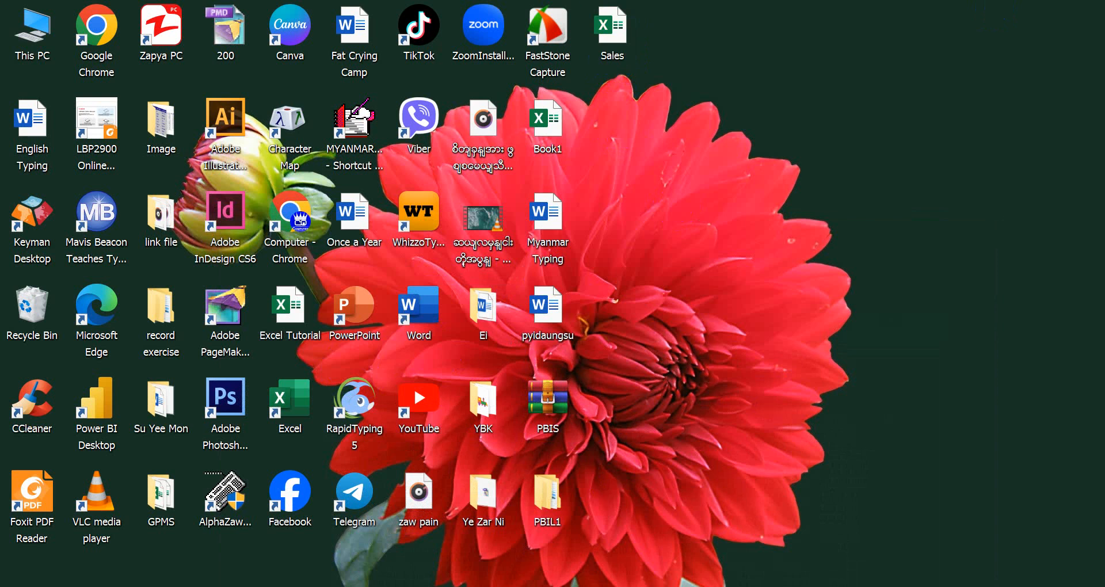
left_click(692, 549)
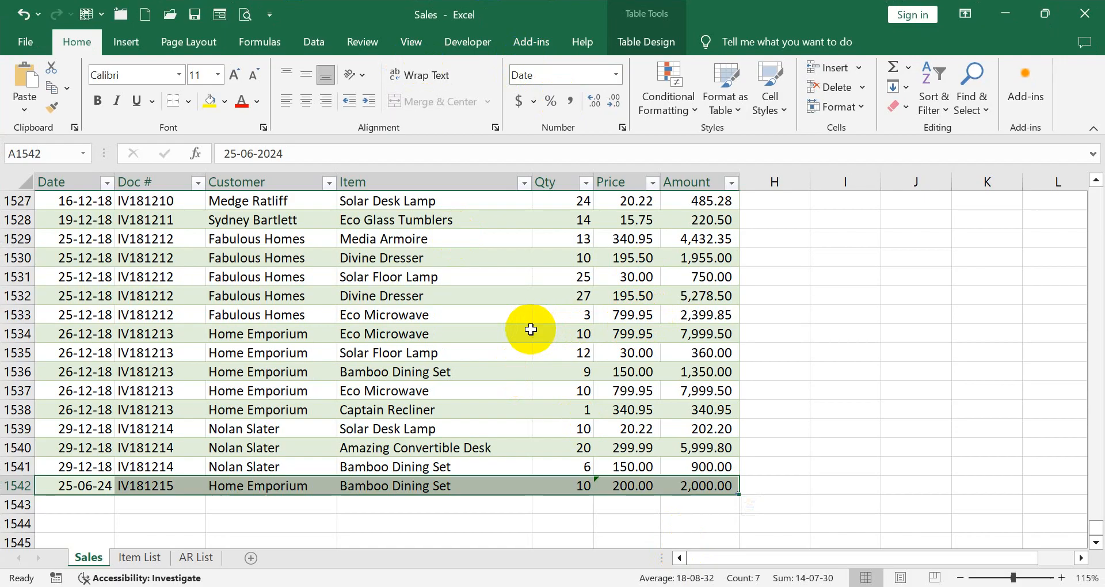
key("ctrl+v")
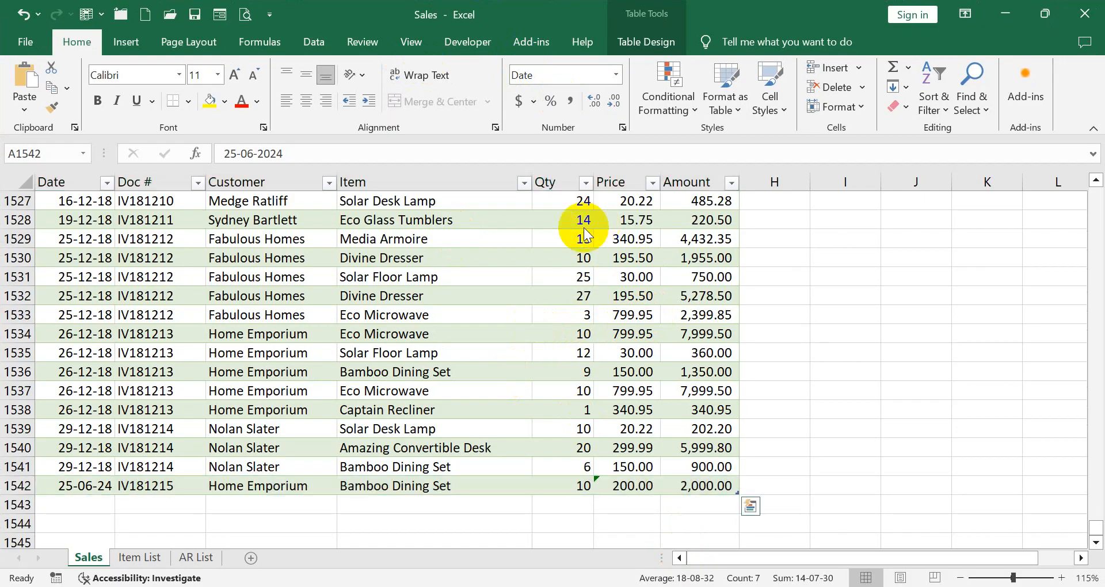